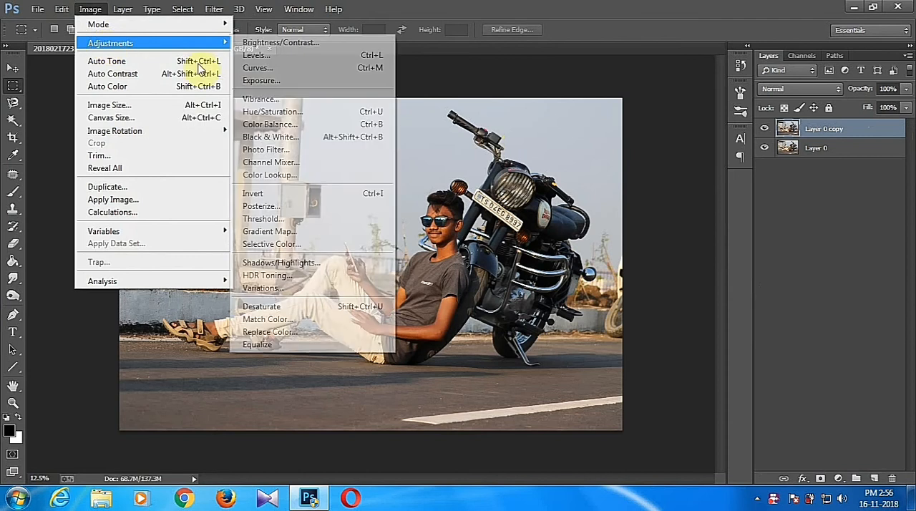
# Apply Shadows/Highlights with shadows 31% and highlights 0% to Layer 0 copy and duplicate the adjusted layer.
pyautogui.click(286, 257)
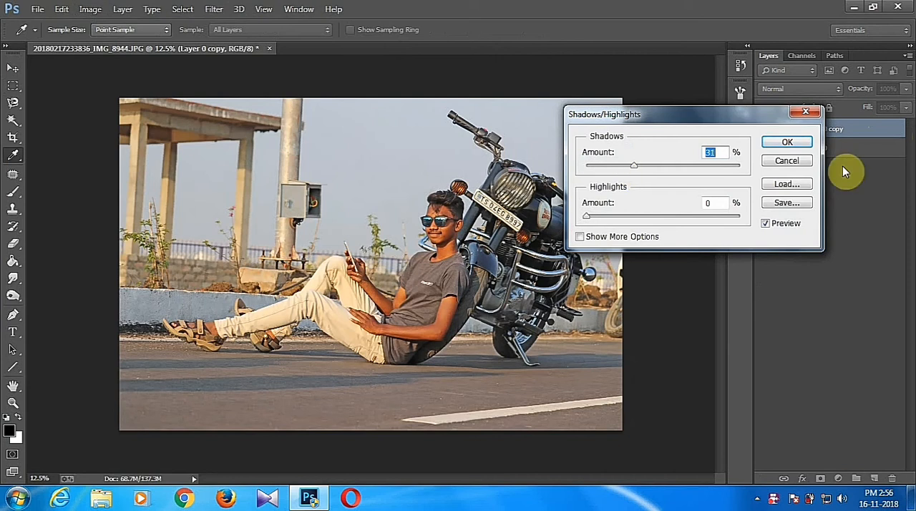
pyautogui.click(787, 142)
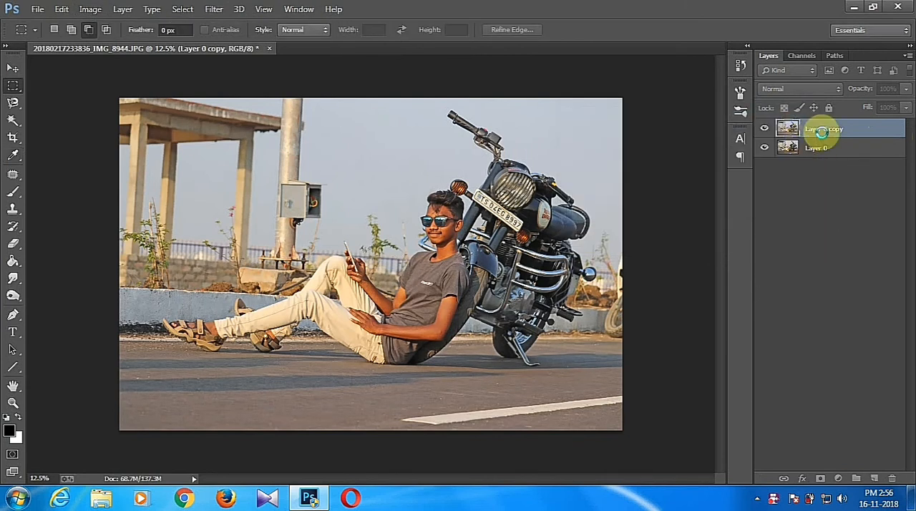
pyautogui.moveTo(824, 139); pyautogui.dragTo(875, 478)
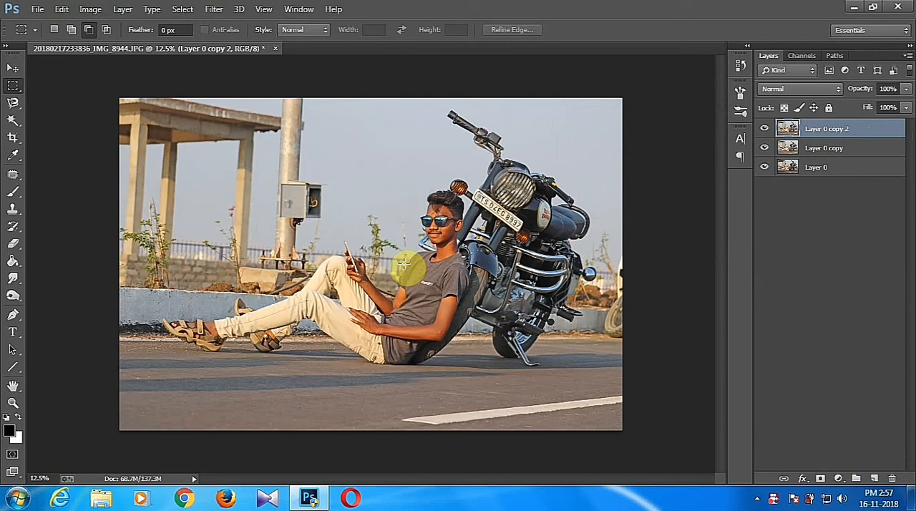
# Start a Pen tool path at the left end of the wall and run it along the photo's upper edge to its right corner.
pyautogui.hotkey('ctrl', '+')
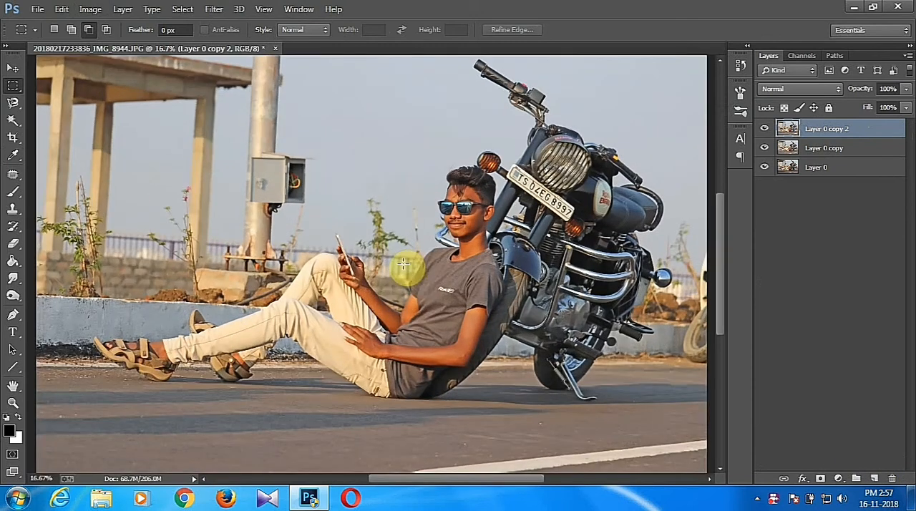
pyautogui.moveTo(265, 278); pyautogui.dragTo(404, 312)
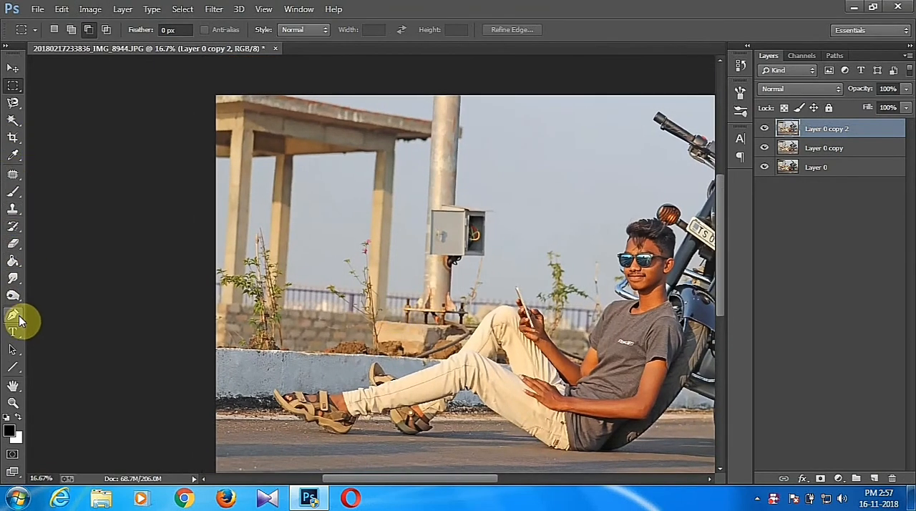
pyautogui.click(14, 317)
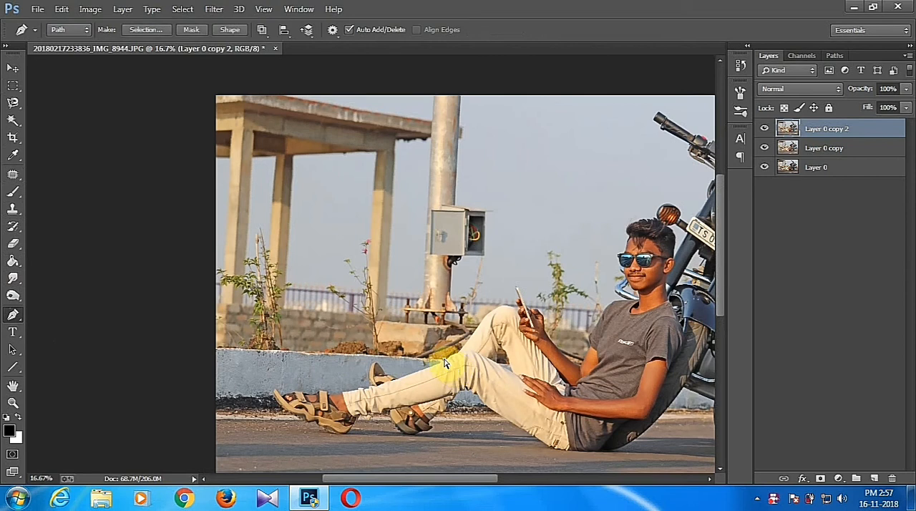
pyautogui.hotkey('ctrl', '+')
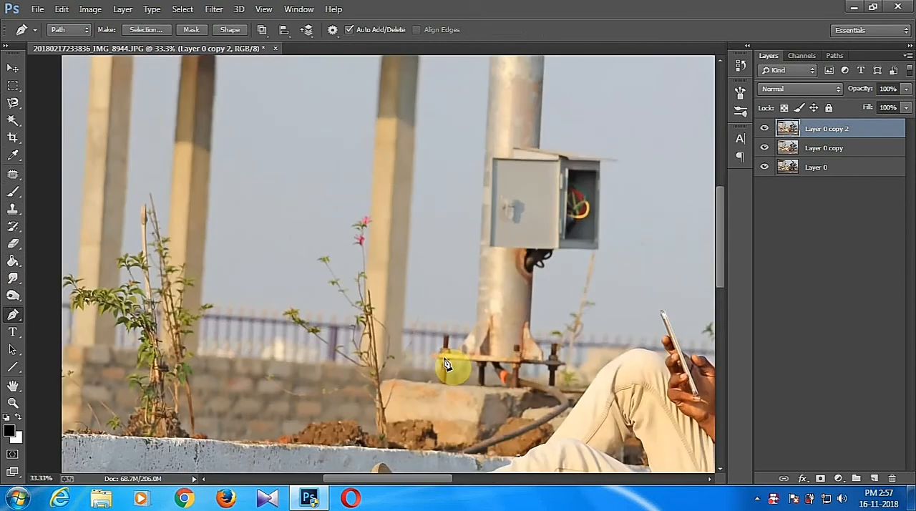
pyautogui.moveTo(450, 430); pyautogui.dragTo(520, 244)
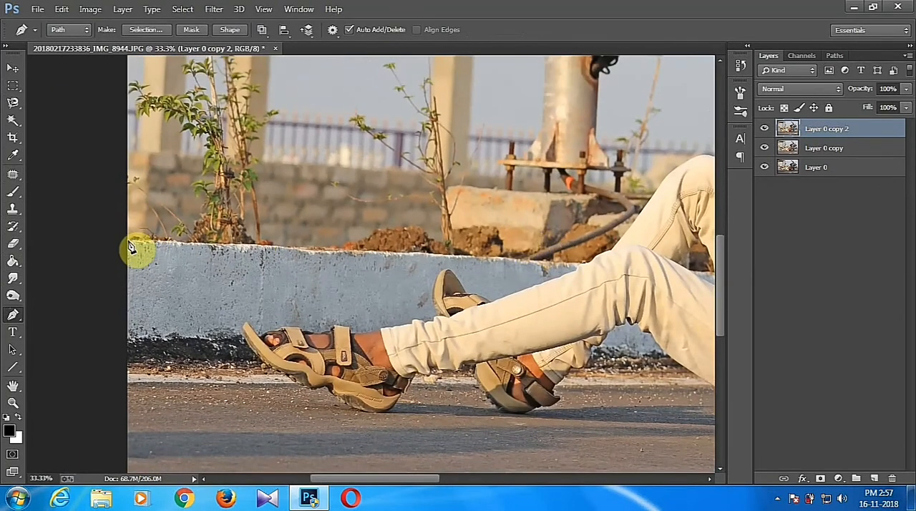
pyautogui.moveTo(307, 303); pyautogui.dragTo(410, 439)
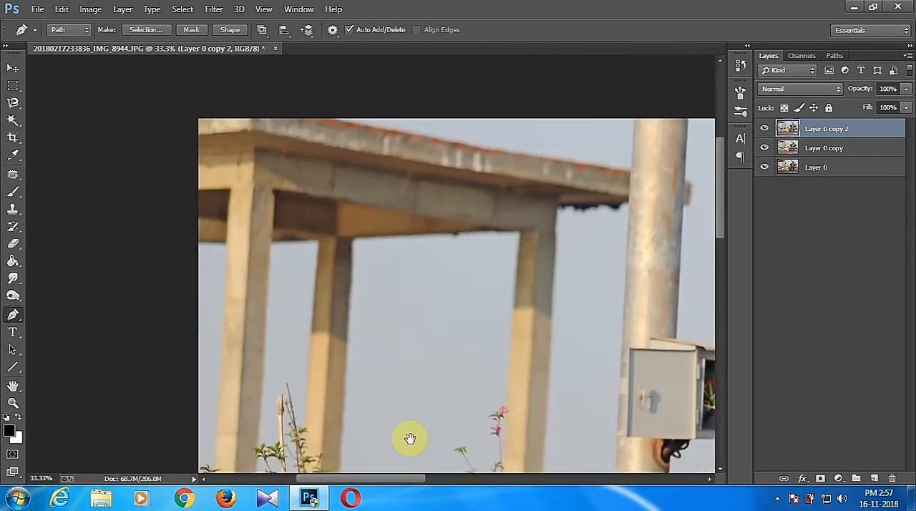
pyautogui.click(204, 134)
pyautogui.moveTo(135, 224); pyautogui.dragTo(43, 223)
pyautogui.moveTo(254, 252); pyautogui.dragTo(305, 266)
pyautogui.click(477, 146)
# Continue the path down the photo's right edge and along the top of the wall to the motorcycle.
pyautogui.moveTo(450, 425); pyautogui.dragTo(498, 70)
pyautogui.hotkey('ctrl', '-')
pyautogui.moveTo(494, 295); pyautogui.dragTo(500, 396)
pyautogui.hotkey('ctrl', '-')
pyautogui.click(457, 378)
pyautogui.click(435, 379)
pyautogui.click(424, 377)
pyautogui.click(411, 376)
pyautogui.click(392, 375)
pyautogui.click(382, 374)
# Extend the path up the motorcycle's edge from the footrest along the grey side panel.
pyautogui.hotkey('ctrl', '+')
pyautogui.hotkey('ctrl', '+')
pyautogui.hotkey('ctrl', '+')
pyautogui.hotkey('ctrl', '+')
pyautogui.moveTo(384, 381); pyautogui.dragTo(325, 115)
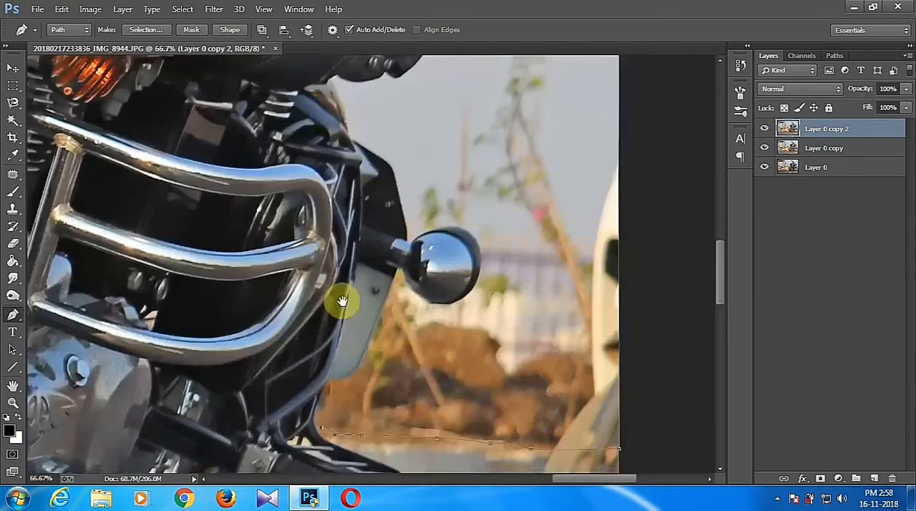
pyautogui.moveTo(343, 315); pyautogui.dragTo(356, 215)
pyautogui.moveTo(366, 293); pyautogui.dragTo(379, 245)
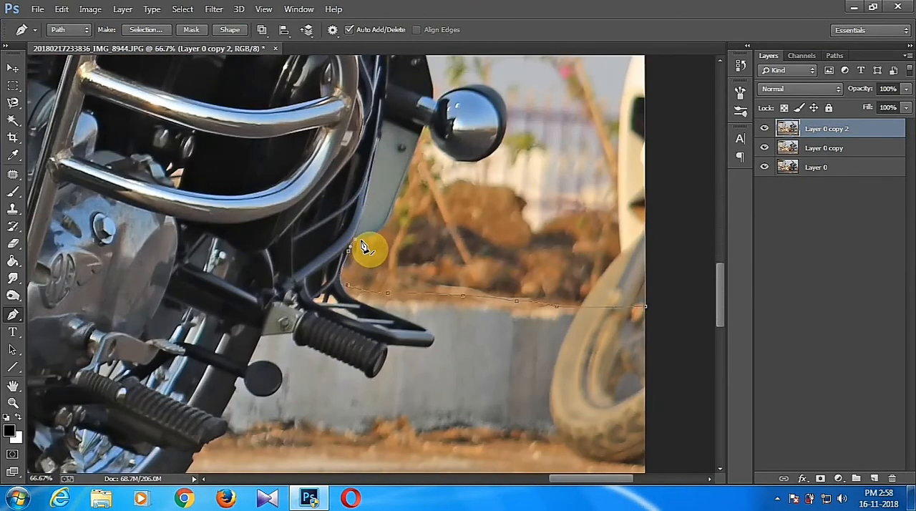
pyautogui.click(388, 218)
pyautogui.scroll(3, 422, 255)
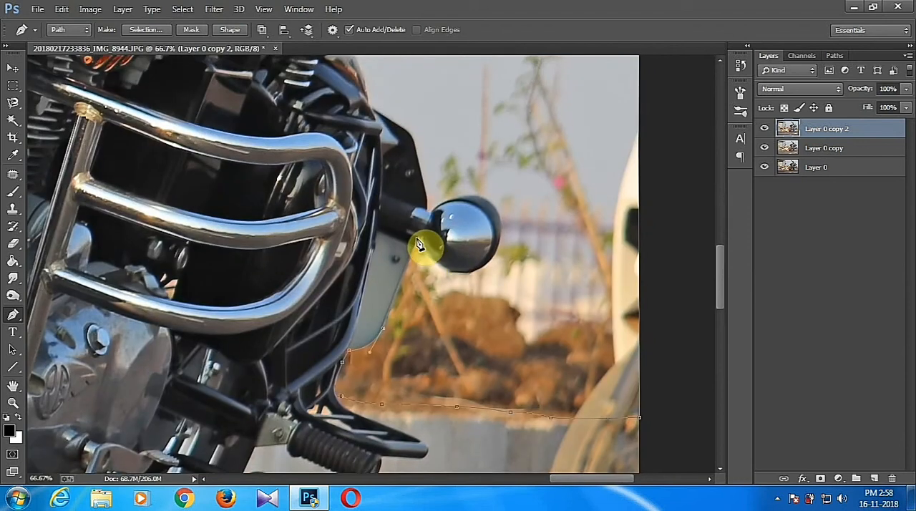
# Trace the path around the round chrome lamp beside the motorcycle's side panel.
pyautogui.moveTo(479, 268); pyautogui.dragTo(514, 245)
pyautogui.scroll(3, 485, 286)
pyautogui.moveTo(455, 334); pyautogui.dragTo(449, 285)
pyautogui.moveTo(395, 328); pyautogui.dragTo(380, 349)
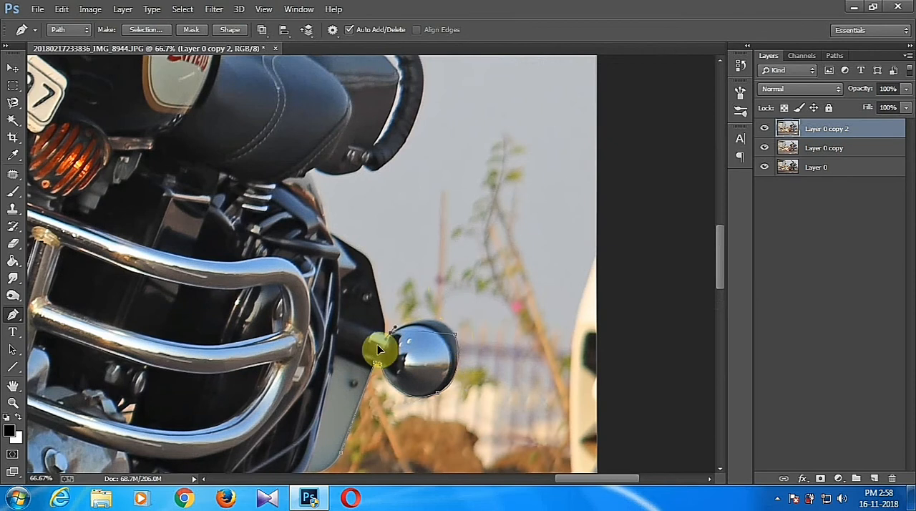
pyautogui.keyDown('alt'); pyautogui.click(391, 333); pyautogui.keyUp('alt')
pyautogui.click(384, 334)
# Extend the path along the black rear guard and the underside of the seat to the grab rail's end.
pyautogui.moveTo(370, 261); pyautogui.dragTo(489, 379)
pyautogui.keyDown('alt'); pyautogui.click(370, 261); pyautogui.keyUp('alt')
pyautogui.click(411, 367)
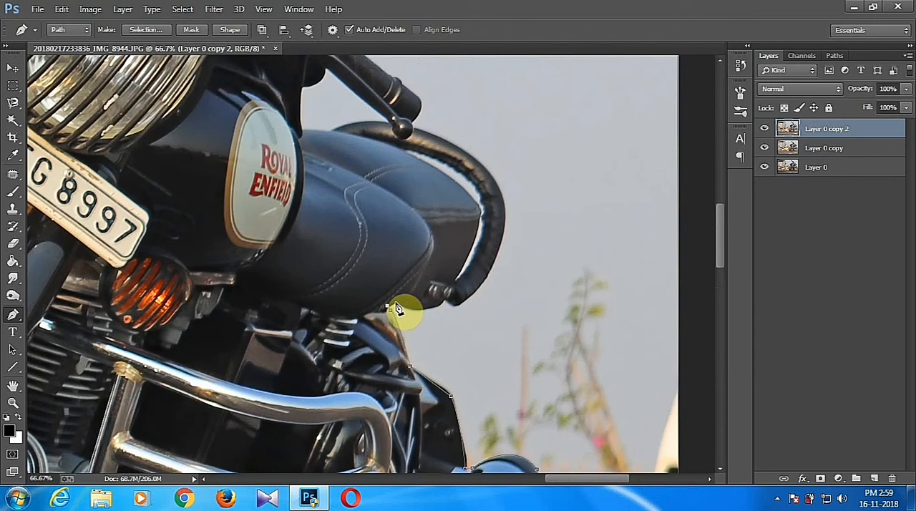
pyautogui.moveTo(461, 284); pyautogui.dragTo(460, 281)
pyautogui.keyDown('alt'); pyautogui.click(444, 300); pyautogui.keyUp('alt')
pyautogui.click(455, 306)
# Trace the outer curve of the seat's grab rail up to the ball end of the handlebar lever.
pyautogui.moveTo(505, 200); pyautogui.dragTo(502, 116)
pyautogui.keyDown('alt'); pyautogui.click(506, 199); pyautogui.keyUp('alt')
pyautogui.moveTo(531, 207); pyautogui.dragTo(551, 322)
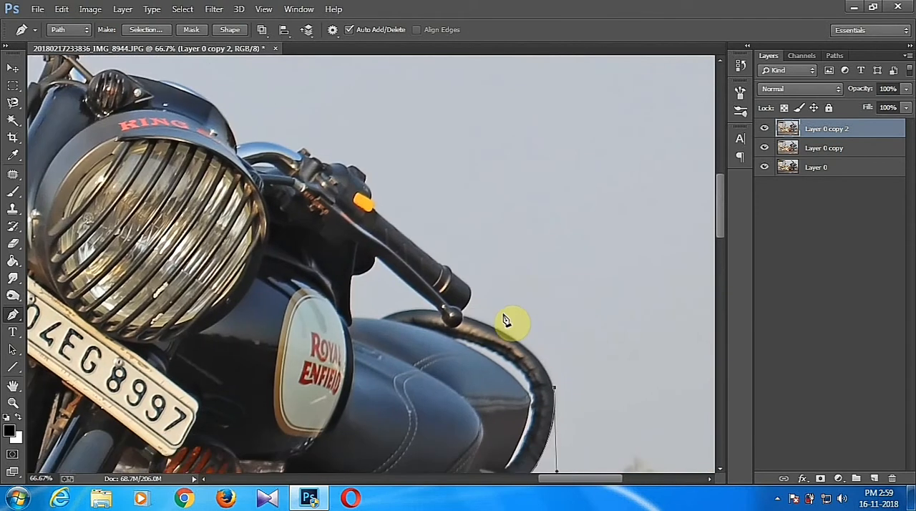
pyautogui.moveTo(453, 313); pyautogui.dragTo(395, 306)
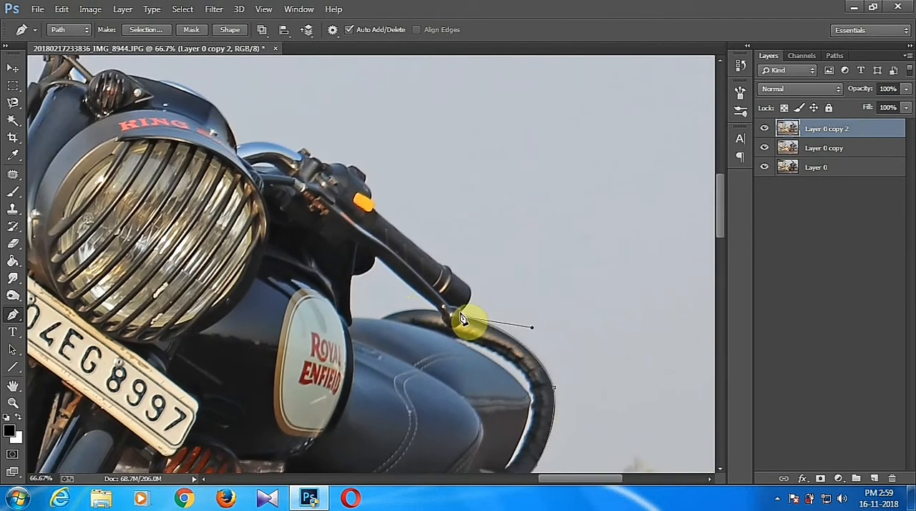
pyautogui.click(463, 311)
# Extend the path along the lower handlebar grip and its switch housing with the orange button.
pyautogui.moveTo(471, 287); pyautogui.dragTo(495, 397)
pyautogui.click(506, 405)
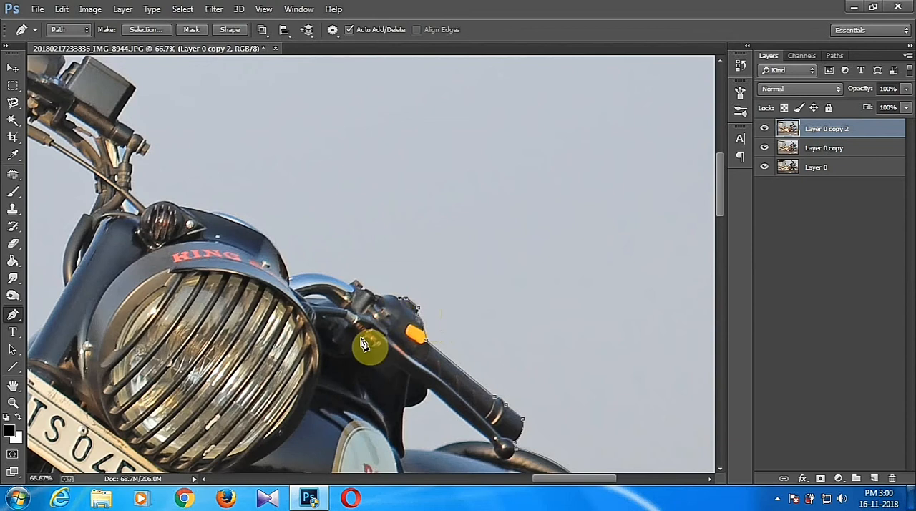
pyautogui.moveTo(387, 320); pyautogui.dragTo(441, 385)
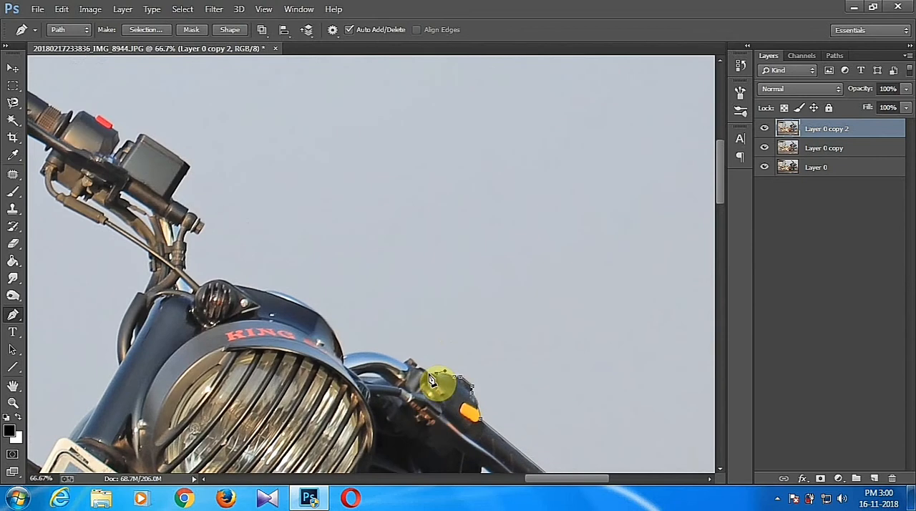
pyautogui.keyDown('alt'); pyautogui.click(406, 362); pyautogui.keyUp('alt')
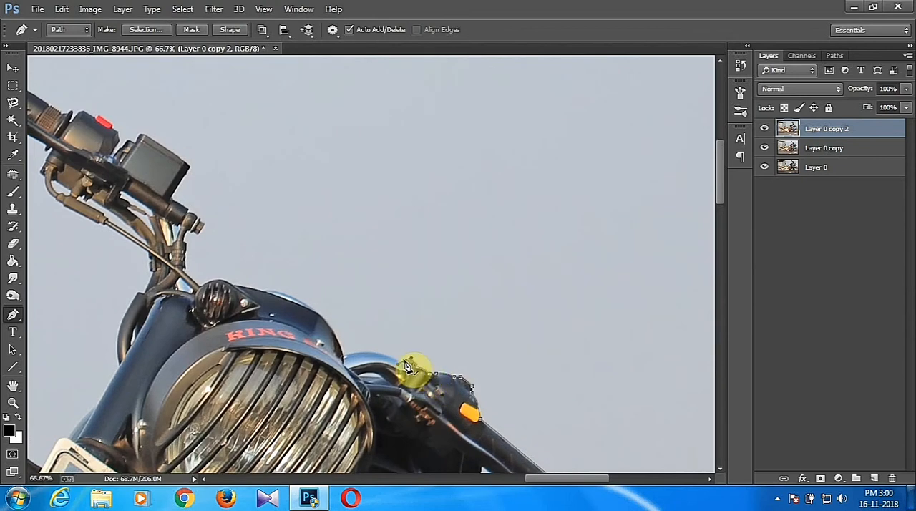
# Continue the path over the chrome handlebar tube and headlight housing to the cables of the upper handlebar.
pyautogui.moveTo(344, 356); pyautogui.dragTo(403, 396)
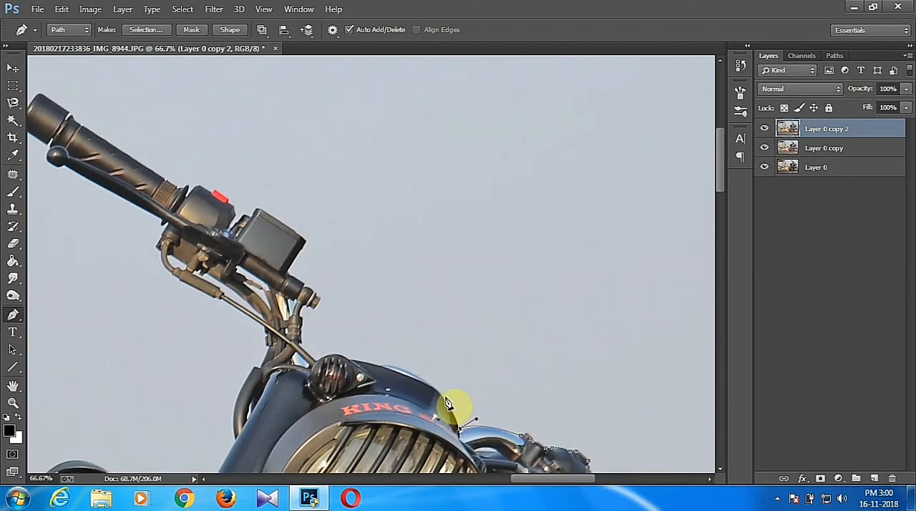
pyautogui.moveTo(404, 380); pyautogui.dragTo(462, 400)
pyautogui.moveTo(440, 387); pyautogui.dragTo(358, 393)
pyautogui.keyDown('alt'); pyautogui.click(440, 388); pyautogui.keyUp('alt')
pyautogui.keyDown('alt'); pyautogui.click(409, 380); pyautogui.keyUp('alt')
pyautogui.keyDown('alt'); pyautogui.click(375, 379); pyautogui.keyUp('alt')
pyautogui.click(356, 364)
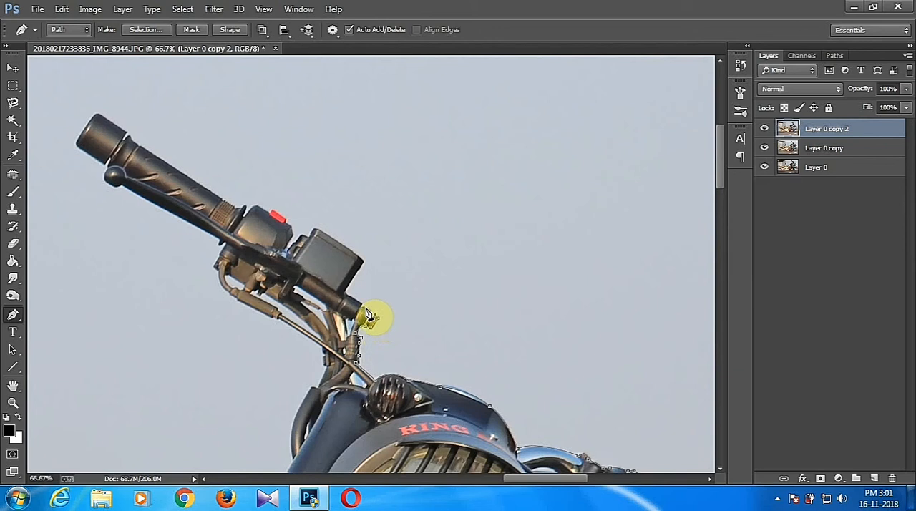
# Trace the path around the handlebar end fitting, the fluid reservoir and the red switch.
pyautogui.moveTo(360, 312); pyautogui.dragTo(350, 301)
pyautogui.click(363, 262)
pyautogui.moveTo(317, 229); pyautogui.dragTo(302, 230)
pyautogui.keyDown('alt'); pyautogui.click(317, 230); pyautogui.keyUp('alt')
pyautogui.moveTo(358, 290); pyautogui.dragTo(451, 369)
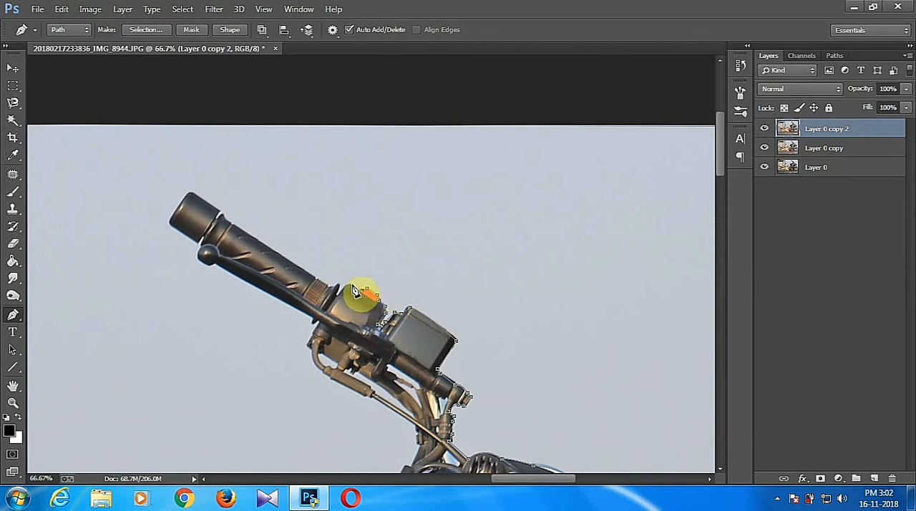
# Extend the path along the upper side of the upper handlebar grip and around its end cap.
pyautogui.hotkey('ctrl', '+')
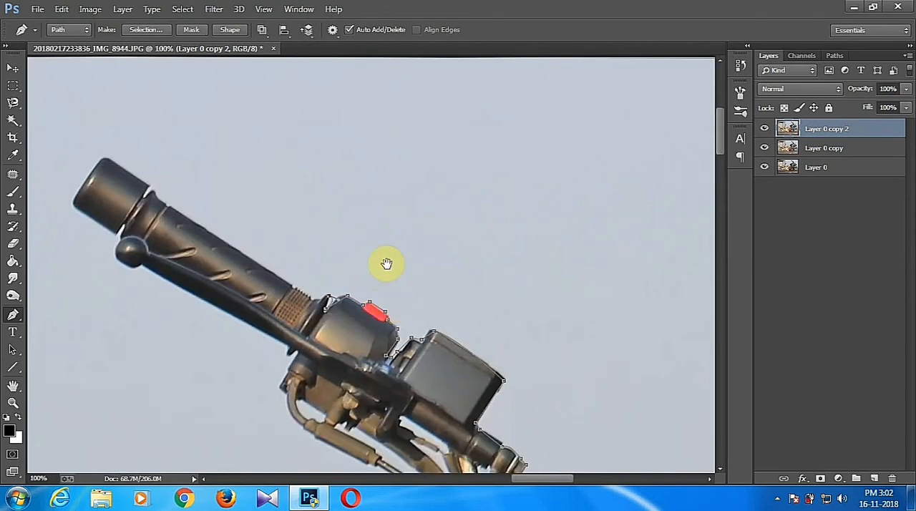
pyautogui.moveTo(386, 264); pyautogui.dragTo(480, 333)
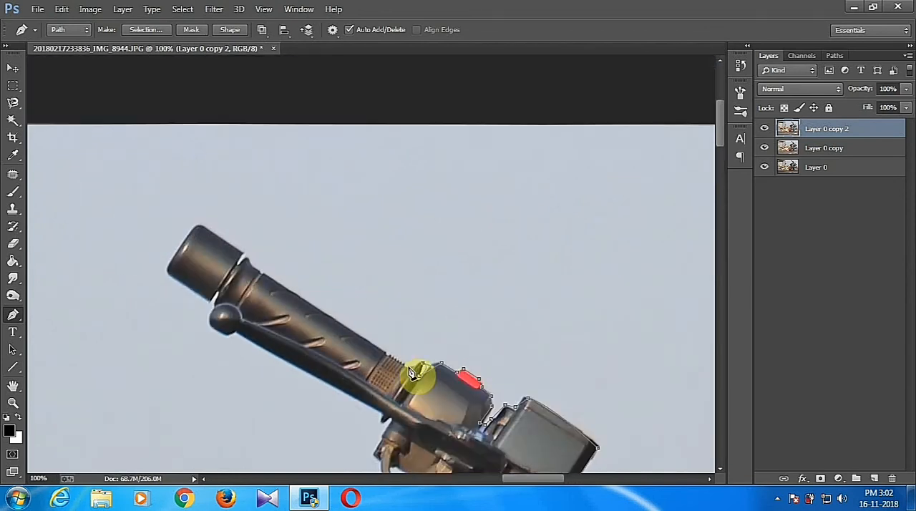
pyautogui.click(244, 258)
pyautogui.click(201, 227)
pyautogui.moveTo(166, 270); pyautogui.dragTo(143, 318)
pyautogui.keyDown('alt'); pyautogui.click(168, 270); pyautogui.keyUp('alt')
pyautogui.click(208, 299)
# Delete an anchor point near the grip's end cap with the Delete Anchor Point tool and return to the Pen tool.
pyautogui.hotkey('ctrl', '+')
pyautogui.moveTo(203, 336); pyautogui.dragTo(432, 271)
pyautogui.rightClick(13, 315)
pyautogui.click(79, 355)
pyautogui.click(292, 271)
pyautogui.rightClick(11, 314)
pyautogui.click(57, 316)
# Trace the gap beside the grip's end cap and the ball end of the upper handlebar lever.
pyautogui.click(297, 252)
pyautogui.click(302, 258)
pyautogui.moveTo(292, 283); pyautogui.dragTo(282, 213)
pyautogui.keyDown('alt'); pyautogui.click(287, 321); pyautogui.keyUp('alt')
pyautogui.moveTo(298, 246); pyautogui.dragTo(323, 242)
pyautogui.keyDown('alt'); pyautogui.click(298, 247); pyautogui.keyUp('alt')
# Continue the path along the lever's underside and around the lower edge of the switch housing.
pyautogui.click(594, 400)
pyautogui.moveTo(600, 394); pyautogui.dragTo(562, 242)
pyautogui.keyDown('alt'); pyautogui.click(536, 259); pyautogui.keyUp('alt')
pyautogui.keyDown('alt'); pyautogui.click(555, 251); pyautogui.keyUp('alt')
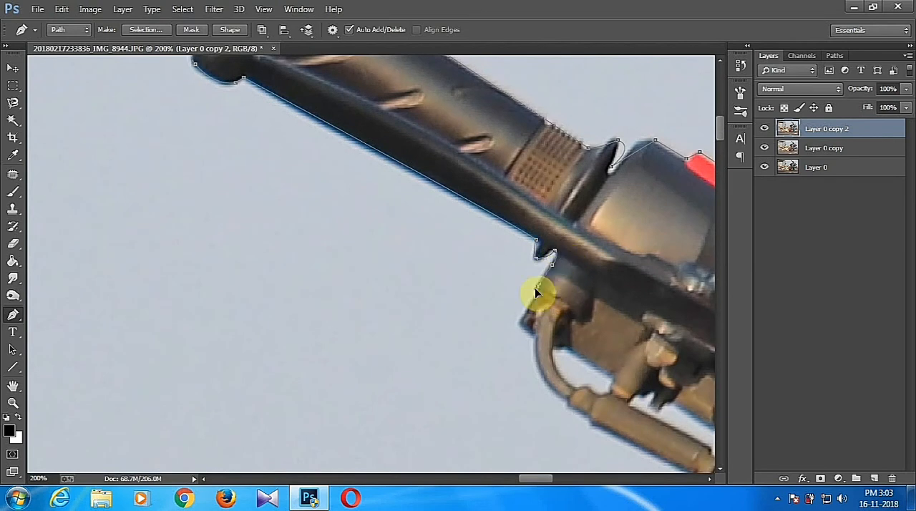
pyautogui.click(537, 291)
pyautogui.click(519, 321)
pyautogui.click(532, 336)
# Extend the path around the cable sleeve and down the thin cable below the upper handlebar.
pyautogui.moveTo(589, 324); pyautogui.dragTo(542, 206)
pyautogui.moveTo(522, 274); pyautogui.dragTo(495, 193)
pyautogui.moveTo(490, 193); pyautogui.dragTo(526, 221)
pyautogui.click(517, 216)
pyautogui.moveTo(659, 267); pyautogui.dragTo(449, 155)
pyautogui.moveTo(565, 251); pyautogui.dragTo(557, 172)
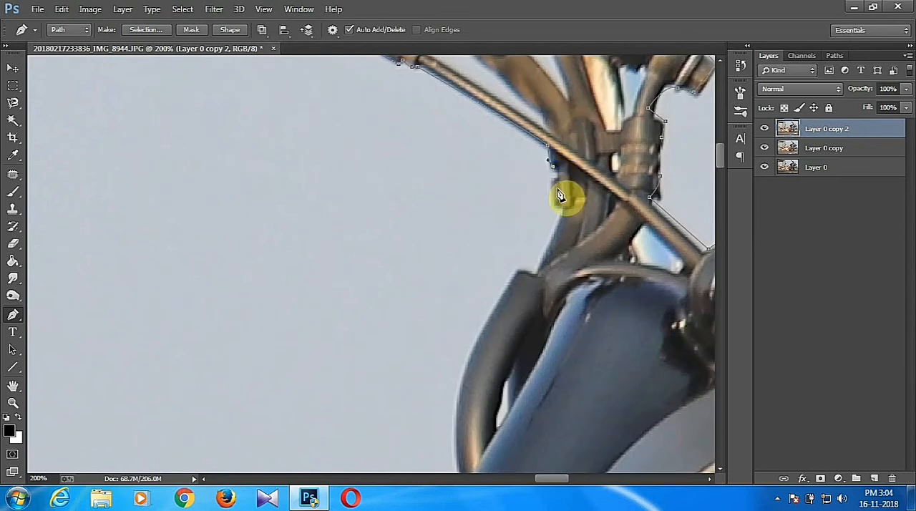
# Trace the outer edge of the black hoses down to the motorcycle's fork.
pyautogui.click(552, 182)
pyautogui.click(561, 210)
pyautogui.moveTo(536, 271); pyautogui.dragTo(528, 275)
pyautogui.scroll(-5, 552, 266)
pyautogui.moveTo(454, 315); pyautogui.dragTo(466, 419)
pyautogui.moveTo(461, 287); pyautogui.dragTo(536, 107)
pyautogui.click(530, 116)
pyautogui.click(466, 229)
# Continue the path from the fork along the motorcycle's edge to the stem of the orange indicator.
pyautogui.moveTo(373, 331); pyautogui.dragTo(361, 361)
pyautogui.keyDown('alt'); pyautogui.click(373, 332); pyautogui.keyUp('alt')
pyautogui.moveTo(403, 309); pyautogui.dragTo(560, 213)
pyautogui.keyDown('alt'); pyautogui.click(492, 260); pyautogui.keyUp('alt')
pyautogui.moveTo(490, 259); pyautogui.dragTo(539, 170)
pyautogui.click(504, 236)
# Trace the path around the rim of the orange indicator down to the man's hair.
pyautogui.click(393, 160)
pyautogui.moveTo(484, 120); pyautogui.dragTo(526, 282)
pyautogui.moveTo(430, 216); pyautogui.dragTo(382, 165)
pyautogui.keyDown('alt'); pyautogui.click(430, 217); pyautogui.keyUp('alt')
pyautogui.moveTo(312, 152); pyautogui.dragTo(246, 148)
pyautogui.keyDown('alt'); pyautogui.click(312, 152); pyautogui.keyUp('alt')
pyautogui.moveTo(268, 201); pyautogui.dragTo(471, 216)
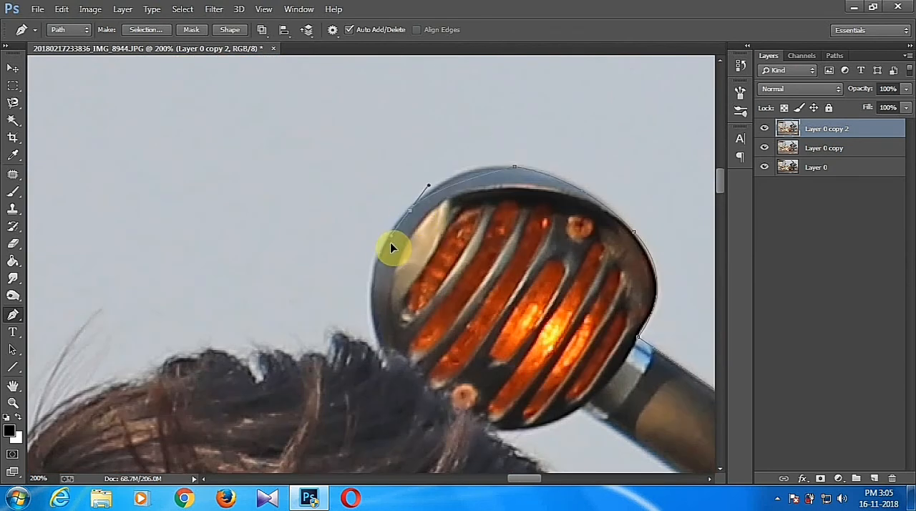
pyautogui.moveTo(378, 346); pyautogui.dragTo(405, 439)
pyautogui.keyDown('alt'); pyautogui.click(378, 347); pyautogui.keyUp('alt')
# Extend the path along the tufts at the top of the man's hair.
pyautogui.moveTo(372, 315); pyautogui.dragTo(529, 212)
pyautogui.click(542, 258)
pyautogui.click(518, 233)
pyautogui.click(493, 230)
pyautogui.moveTo(478, 248); pyautogui.dragTo(456, 252)
pyautogui.moveTo(450, 251); pyautogui.dragTo(394, 271)
pyautogui.keyDown('alt'); pyautogui.click(450, 251); pyautogui.keyUp('alt')
pyautogui.moveTo(436, 242); pyautogui.dragTo(422, 244)
pyautogui.click(419, 245)
pyautogui.click(406, 253)
pyautogui.click(418, 280)
pyautogui.click(405, 271)
pyautogui.click(371, 246)
pyautogui.click(333, 257)
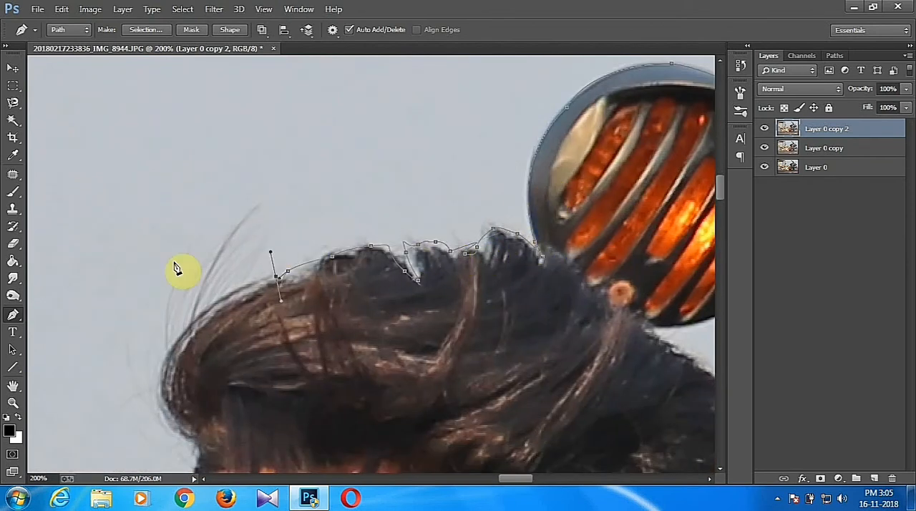
# Continue the path around the front of the hair and down the man's forehead.
pyautogui.moveTo(202, 439); pyautogui.dragTo(277, 136)
pyautogui.click(274, 153)
pyautogui.moveTo(246, 232); pyautogui.dragTo(232, 327)
pyautogui.keyDown('alt'); pyautogui.click(245, 232); pyautogui.keyUp('alt')
pyautogui.keyDown('alt'); pyautogui.click(236, 295); pyautogui.keyUp('alt')
# Trace the path along the brow and the outer edge of the sunglasses frame.
pyautogui.moveTo(307, 267); pyautogui.dragTo(375, 156)
pyautogui.moveTo(288, 223); pyautogui.dragTo(275, 227)
pyautogui.moveTo(200, 257); pyautogui.dragTo(191, 263)
pyautogui.keyDown('alt'); pyautogui.click(200, 258); pyautogui.keyUp('alt')
pyautogui.moveTo(258, 261); pyautogui.dragTo(298, 189)
pyautogui.click(252, 235)
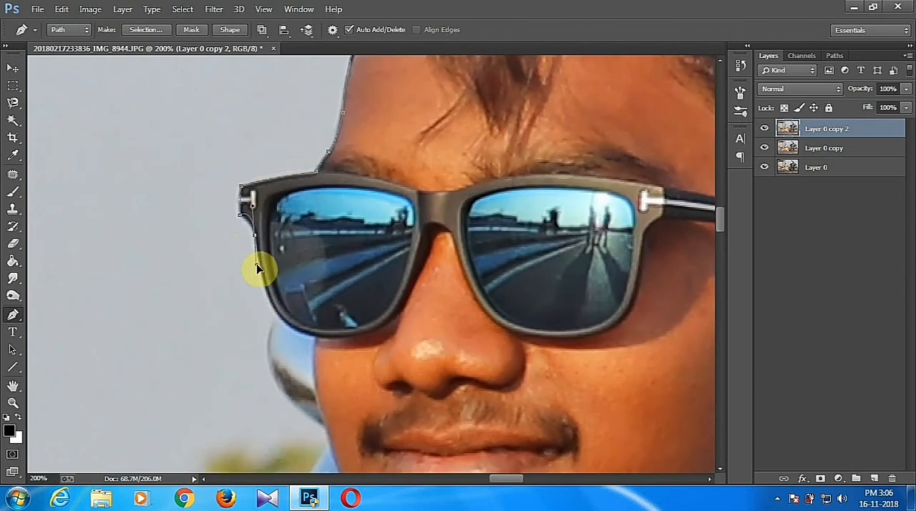
pyautogui.keyDown('alt'); pyautogui.click(253, 235); pyautogui.keyUp('alt')
pyautogui.moveTo(277, 311); pyautogui.dragTo(311, 210)
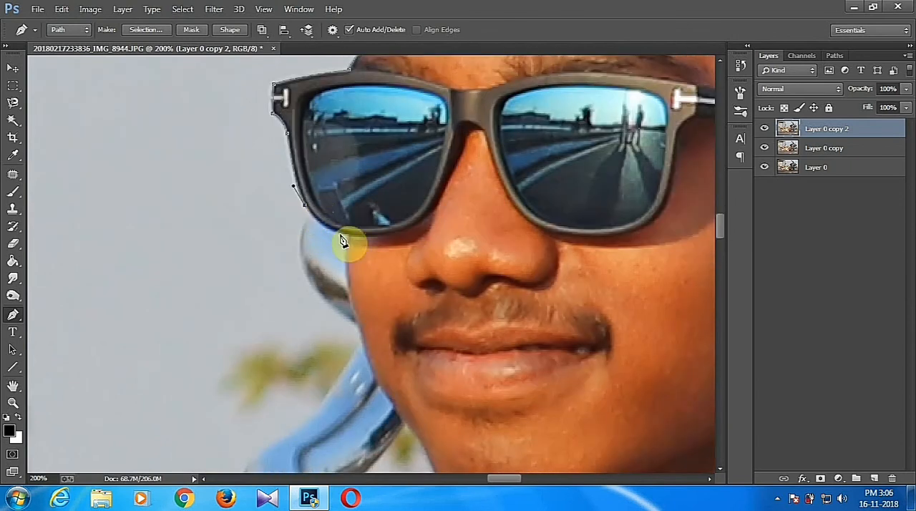
pyautogui.click(311, 217)
# Trace the path down the chrome bar beside the man's cheek to the bar's outer bend.
pyautogui.moveTo(366, 335); pyautogui.dragTo(444, 305)
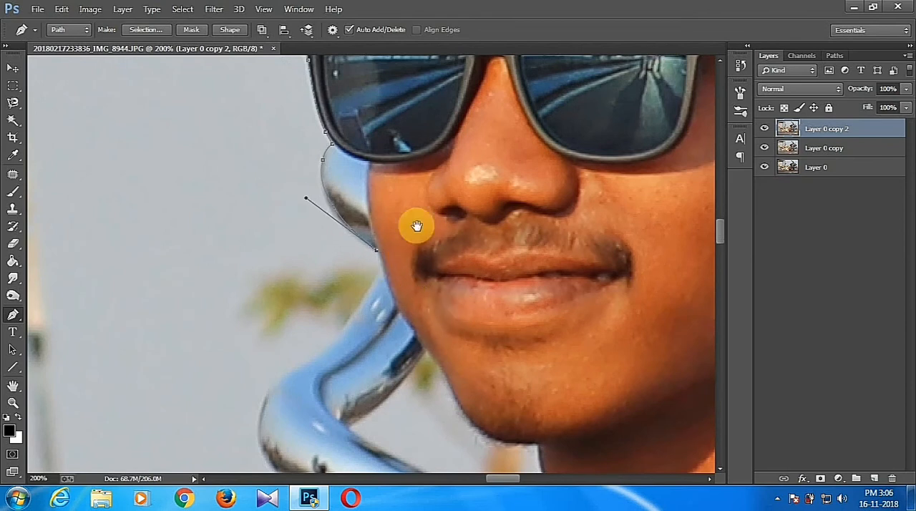
pyautogui.moveTo(338, 337); pyautogui.dragTo(370, 219)
pyautogui.moveTo(302, 281); pyautogui.dragTo(237, 302)
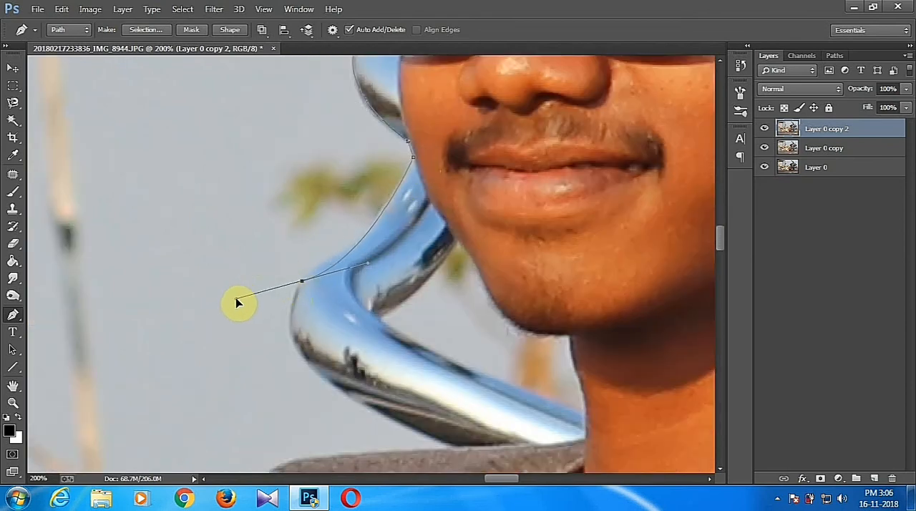
pyautogui.keyDown('alt'); pyautogui.click(302, 281); pyautogui.keyUp('alt')
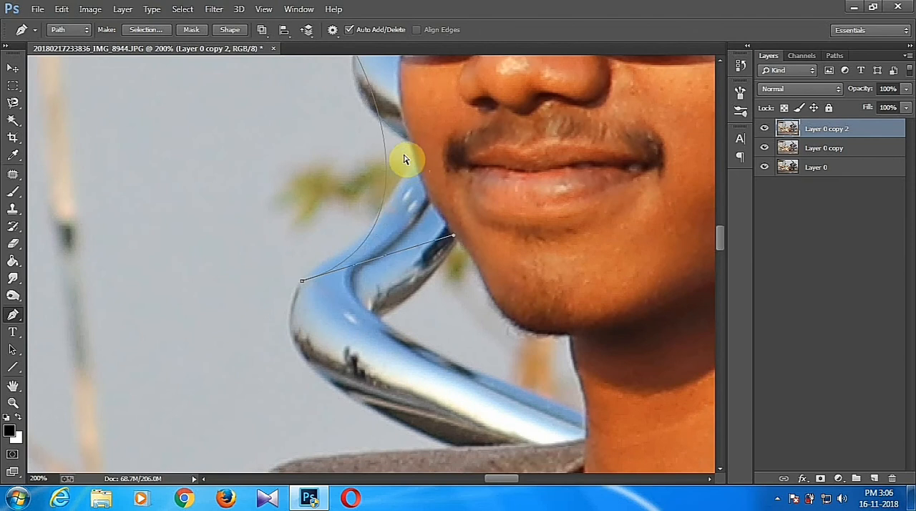
# Remove the misplaced anchor point at the chrome bar's bend and resume the path beside the man's cheek.
pyautogui.rightClick(13, 315)
pyautogui.click(67, 348)
pyautogui.click(302, 281)
pyautogui.rightClick(13, 315)
pyautogui.click(62, 314)
pyautogui.click(408, 142)
# Trace the path around the outer bend of the chrome bar.
pyautogui.moveTo(386, 206); pyautogui.dragTo(315, 263)
pyautogui.keyDown('alt'); pyautogui.click(385, 206); pyautogui.keyUp('alt')
pyautogui.keyDown('alt'); pyautogui.click(338, 255); pyautogui.keyUp('alt')
pyautogui.moveTo(374, 238); pyautogui.dragTo(499, 144)
pyautogui.moveTo(416, 218); pyautogui.dragTo(412, 260)
pyautogui.keyDown('alt'); pyautogui.click(416, 219); pyautogui.keyUp('alt')
# Continue the path along the chrome bar's lower edge and onto the man's shoulder.
pyautogui.moveTo(450, 288); pyautogui.dragTo(535, 332)
pyautogui.keyDown('alt'); pyautogui.click(450, 288); pyautogui.keyUp('alt')
pyautogui.keyDown('alt'); pyautogui.click(503, 318); pyautogui.keyUp('alt')
pyautogui.moveTo(583, 358); pyautogui.dragTo(658, 111)
pyautogui.moveTo(485, 124); pyautogui.dragTo(393, 139)
pyautogui.hotkey('ctrl', 'z')
pyautogui.moveTo(458, 148); pyautogui.dragTo(440, 172)
pyautogui.keyDown('alt'); pyautogui.click(458, 148); pyautogui.keyUp('alt')
# Trace the path down the outer edge of the T-shirt's shoulder and sleeve.
pyautogui.moveTo(387, 201); pyautogui.dragTo(529, 130)
pyautogui.keyDown('alt'); pyautogui.click(387, 201); pyautogui.keyUp('alt')
pyautogui.moveTo(443, 214); pyautogui.dragTo(391, 299)
pyautogui.keyDown('alt'); pyautogui.click(443, 215); pyautogui.keyUp('alt')
pyautogui.moveTo(428, 247); pyautogui.dragTo(425, 250)
pyautogui.press('space')
pyautogui.moveTo(471, 225); pyautogui.dragTo(498, 136)
pyautogui.moveTo(434, 200); pyautogui.dragTo(427, 212)
pyautogui.keyDown('alt'); pyautogui.click(433, 199); pyautogui.keyUp('alt')
# Trace the path around the sleeve hem and down the upper arm to the inner elbow.
pyautogui.moveTo(381, 276); pyautogui.dragTo(409, 210)
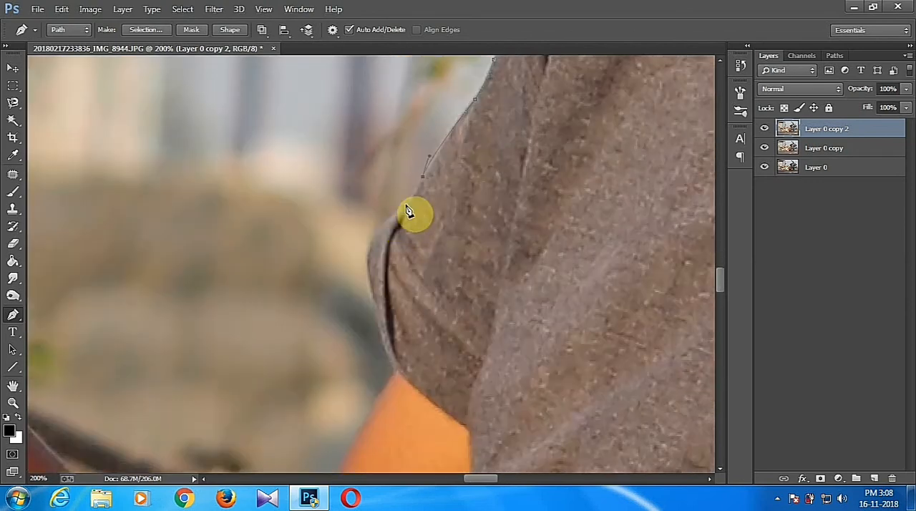
pyautogui.keyDown('alt'); pyautogui.click(365, 262); pyautogui.keyUp('alt')
pyautogui.moveTo(367, 274); pyautogui.dragTo(329, 430)
pyautogui.scroll(-5, 394, 372)
pyautogui.hscroll(-1, 395, 372)
pyautogui.scroll(-4, 329, 431)
pyautogui.hscroll(-3, 329, 431)
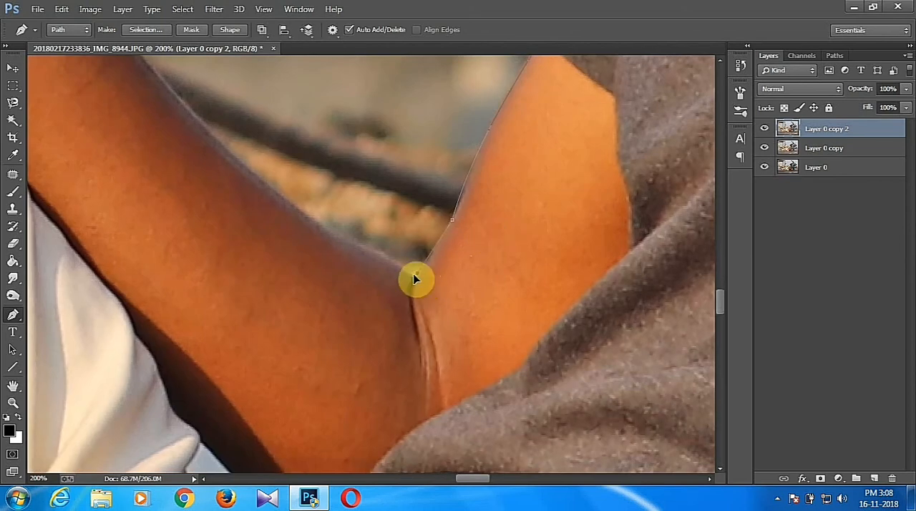
# Continue the path from the inner elbow along the edge of the forearm toward the wrist.
pyautogui.scroll(3, 421, 281)
pyautogui.hscroll(-2, 444, 322)
pyautogui.hscroll(-4, 462, 362)
pyautogui.scroll(1, 462, 362)
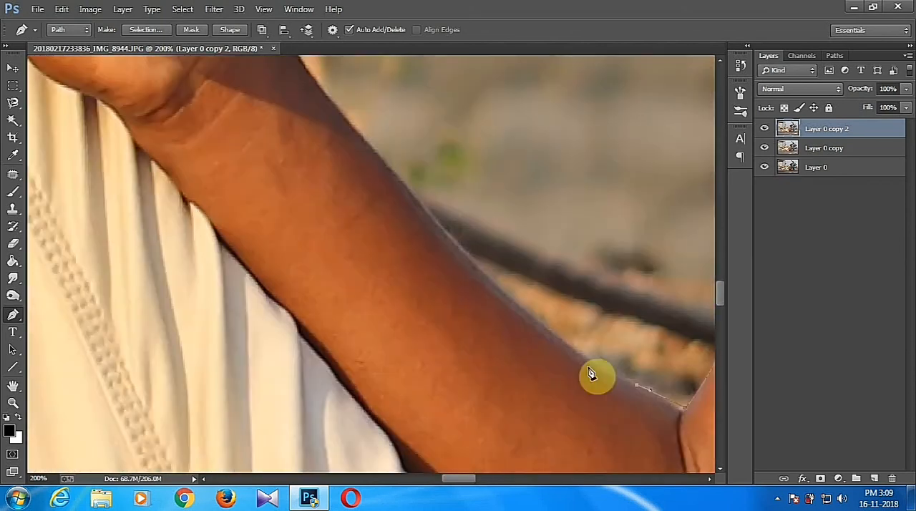
pyautogui.keyDown('alt'); pyautogui.click(507, 295); pyautogui.keyUp('alt')
pyautogui.moveTo(509, 300); pyautogui.dragTo(565, 379)
pyautogui.moveTo(434, 236); pyautogui.dragTo(403, 197)
pyautogui.keyDown('alt'); pyautogui.click(434, 236); pyautogui.keyUp('alt')
# Trace the path along the wrist and the outer edge of the hand holding the phone.
pyautogui.moveTo(571, 268); pyautogui.dragTo(644, 393)
pyautogui.moveTo(429, 267); pyautogui.dragTo(411, 240)
pyautogui.keyDown('alt'); pyautogui.click(430, 267); pyautogui.keyUp('alt')
pyautogui.moveTo(498, 224); pyautogui.dragTo(553, 357)
pyautogui.moveTo(436, 315); pyautogui.dragTo(428, 296)
pyautogui.keyDown('alt'); pyautogui.click(436, 316); pyautogui.keyUp('alt')
pyautogui.moveTo(469, 270); pyautogui.dragTo(428, 364)
# Trace the path around the thumb of the hand holding the phone.
pyautogui.moveTo(390, 335); pyautogui.dragTo(390, 292)
pyautogui.keyDown('alt'); pyautogui.click(391, 336); pyautogui.keyUp('alt')
pyautogui.moveTo(383, 250); pyautogui.dragTo(264, 163)
pyautogui.keyDown('alt'); pyautogui.click(284, 160); pyautogui.keyUp('alt')
pyautogui.click(273, 156)
pyautogui.moveTo(246, 145); pyautogui.dragTo(345, 252)
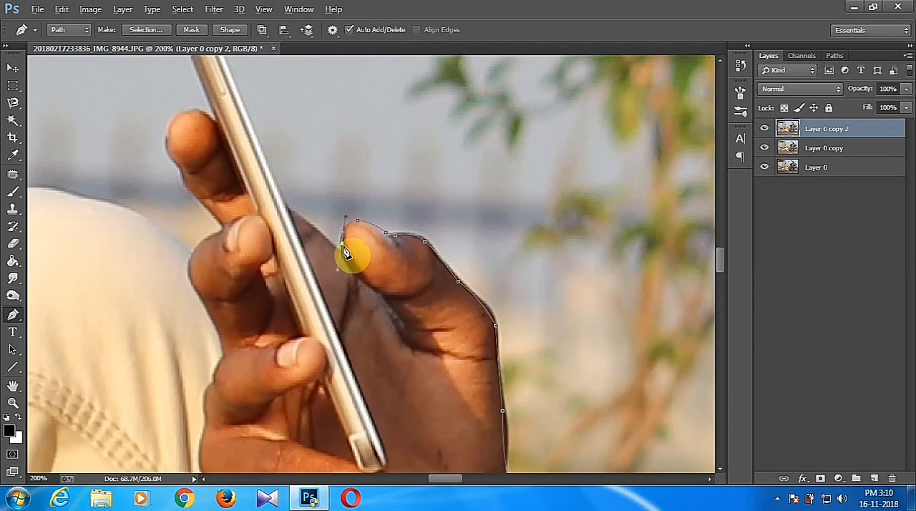
pyautogui.click(341, 250)
# Trace the path around the phone and down the fingers behind it.
pyautogui.moveTo(293, 211); pyautogui.dragTo(376, 356)
pyautogui.keyDown('alt'); pyautogui.click(292, 211); pyautogui.keyUp('alt')
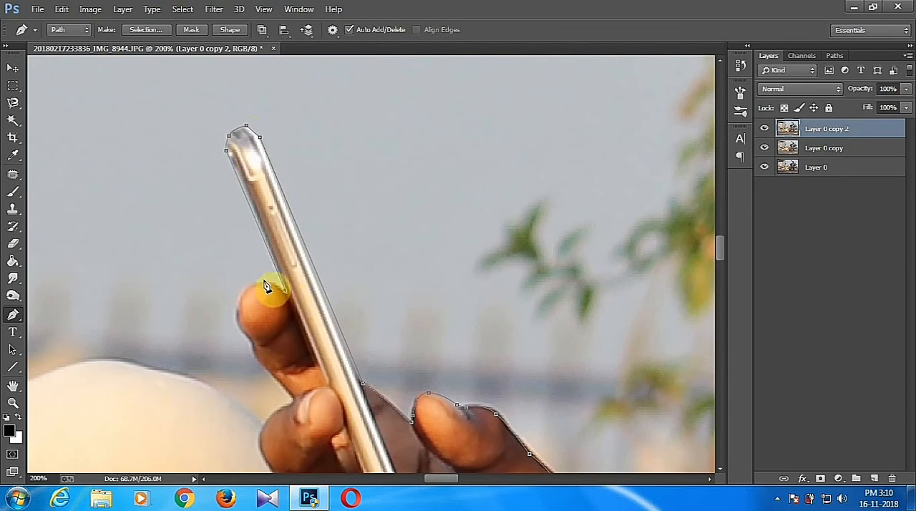
pyautogui.moveTo(266, 279); pyautogui.dragTo(272, 278)
pyautogui.moveTo(232, 349); pyautogui.dragTo(260, 190)
pyautogui.click(228, 260)
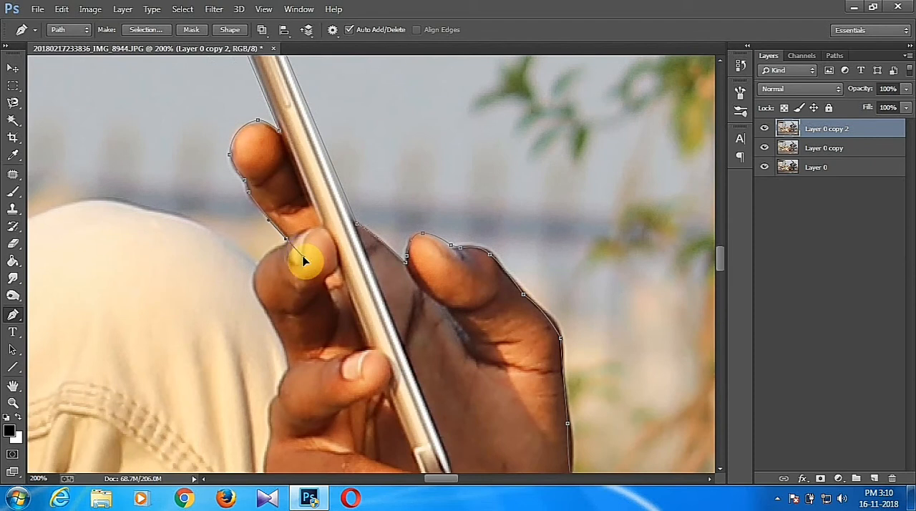
pyautogui.moveTo(287, 264); pyautogui.dragTo(448, 260)
# Continue the path over the raised knee and down the trousers to the top edge of the wall.
pyautogui.moveTo(470, 214); pyautogui.dragTo(450, 218)
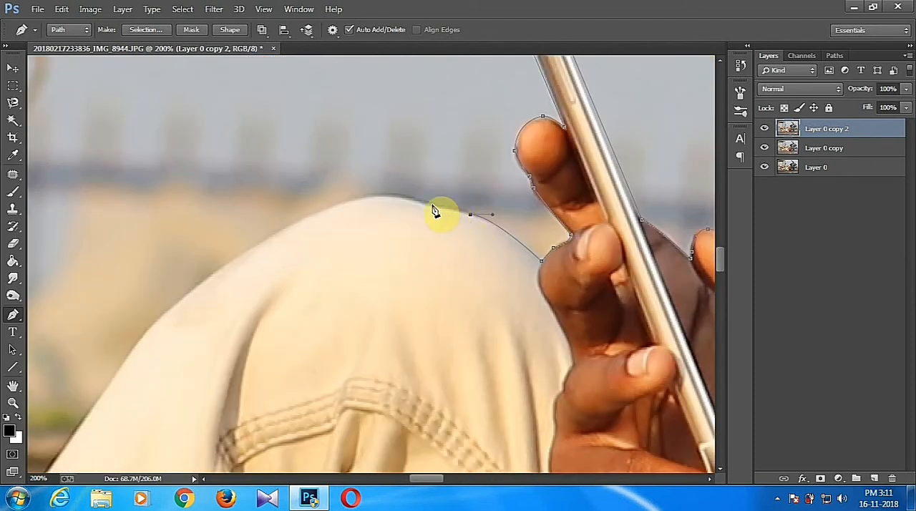
pyautogui.moveTo(135, 346); pyautogui.dragTo(52, 463)
pyautogui.moveTo(139, 350); pyautogui.dragTo(405, 154)
pyautogui.moveTo(222, 344); pyautogui.dragTo(353, 214)
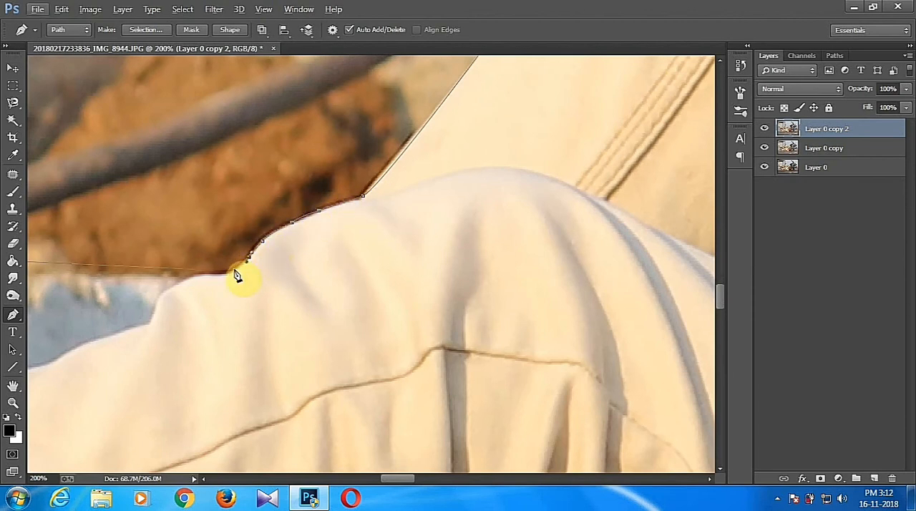
pyautogui.moveTo(153, 284); pyautogui.dragTo(428, 350)
# Delete the path's anchor point where the top of the wall meets the photo's left edge.
pyautogui.scroll(-7, 485, 356)
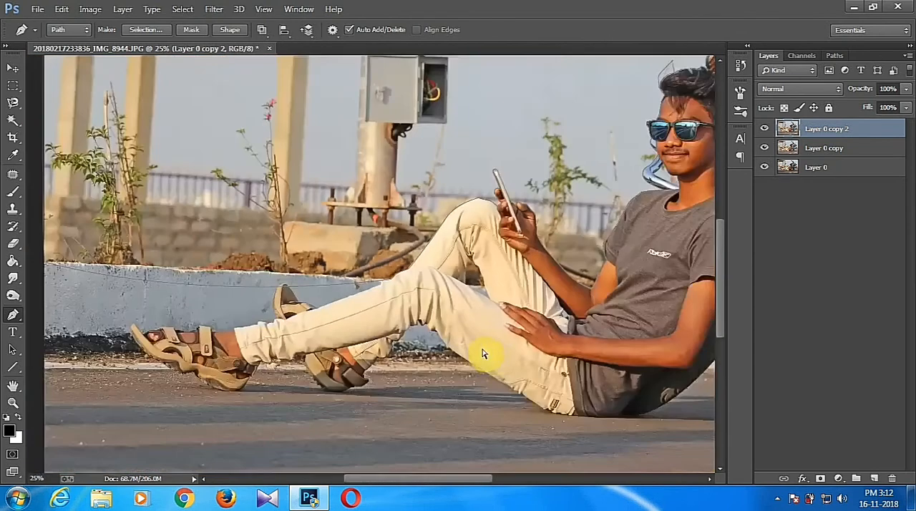
pyautogui.scroll(3, 485, 356)
pyautogui.scroll(2, 484, 356)
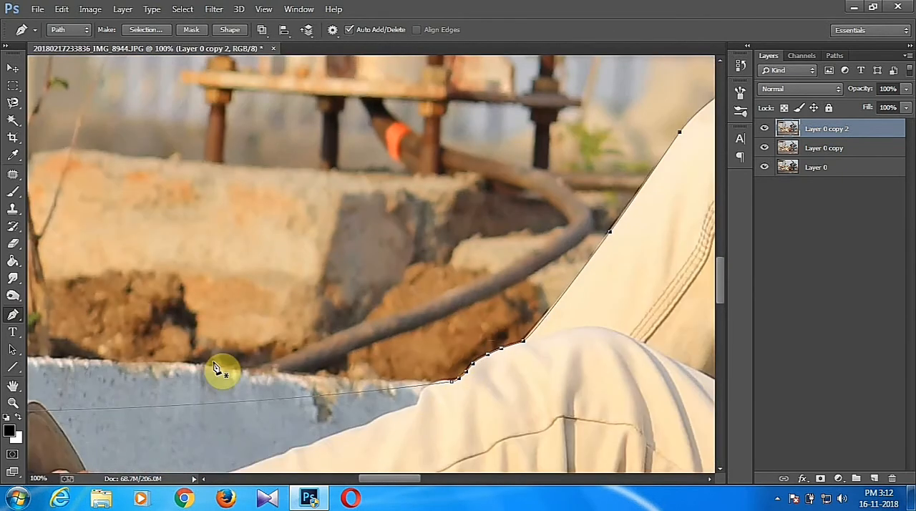
pyautogui.rightClick(13, 315)
pyautogui.click(75, 357)
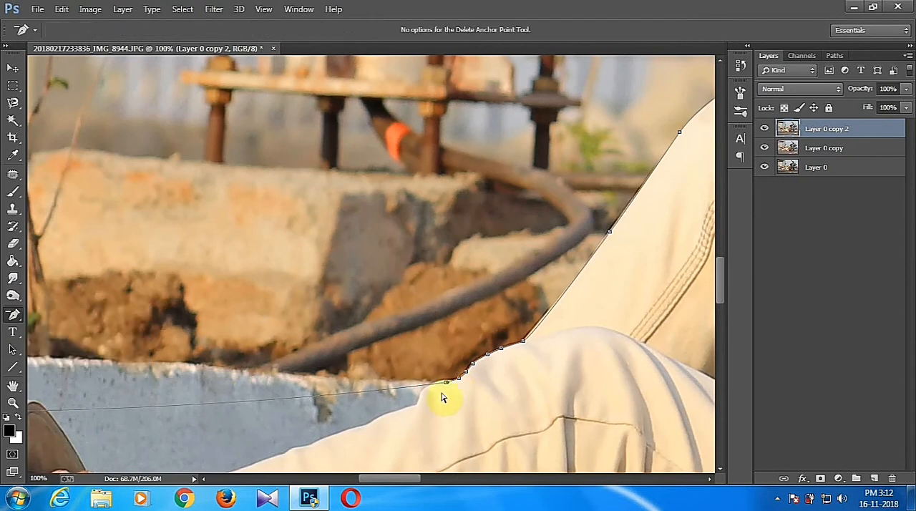
pyautogui.moveTo(86, 387); pyautogui.dragTo(666, 204)
pyautogui.moveTo(107, 154); pyautogui.dragTo(580, 267)
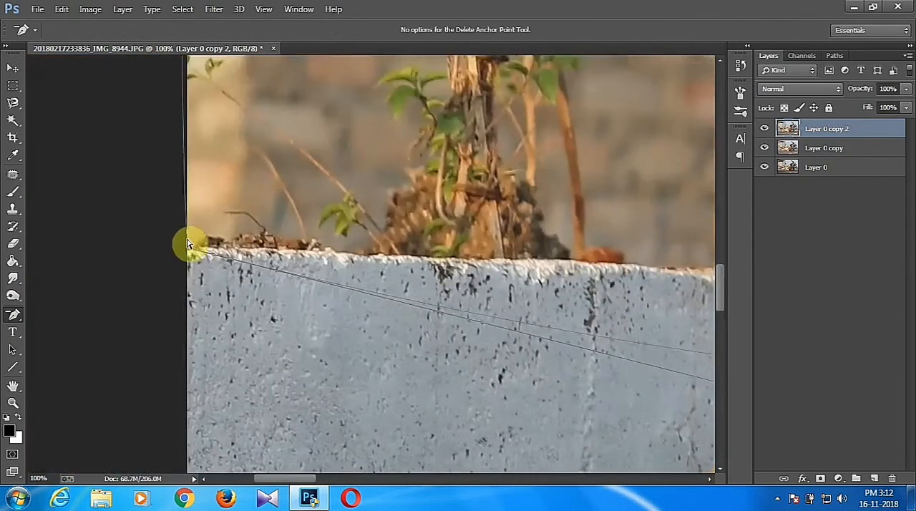
pyautogui.moveTo(645, 265); pyautogui.dragTo(182, 319)
pyautogui.moveTo(430, 179); pyautogui.dragTo(169, 272)
pyautogui.moveTo(179, 100); pyautogui.dragTo(300, 372)
pyautogui.moveTo(128, 122); pyautogui.dragTo(377, 427)
pyautogui.scroll(-6, 376, 426)
# Try to fit the path to the top of the wall by adding and moving anchor points.
pyautogui.rightClick(13, 315)
pyautogui.click(75, 346)
pyautogui.moveTo(204, 192); pyautogui.dragTo(139, 322)
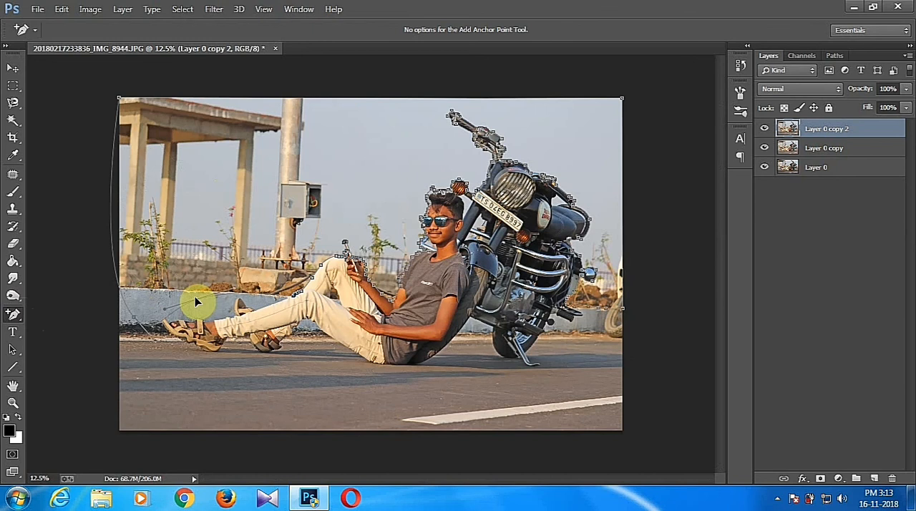
pyautogui.scroll(2, 190, 296)
pyautogui.moveTo(213, 285); pyautogui.dragTo(204, 289)
pyautogui.moveTo(141, 324); pyautogui.dragTo(110, 275)
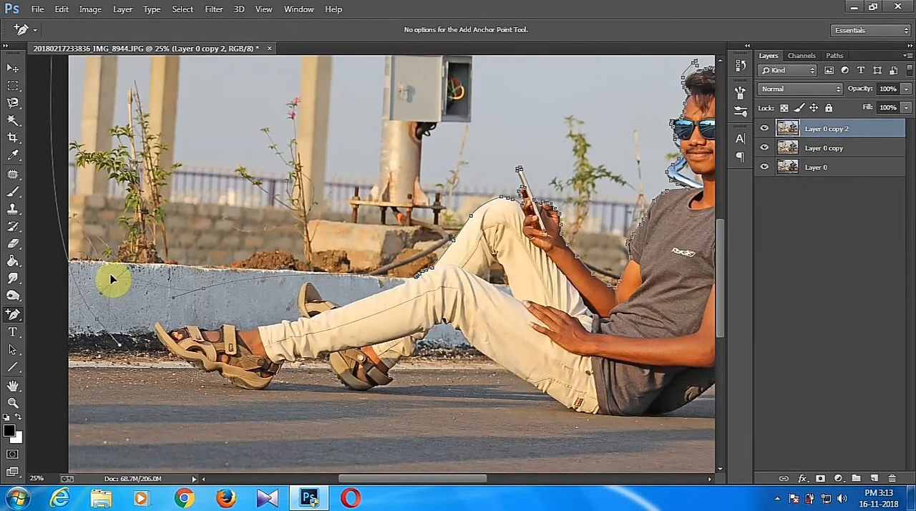
# Delete the two anchor points just added along the wall.
pyautogui.rightClick(16, 315)
pyautogui.click(80, 355)
pyautogui.click(205, 290)
pyautogui.click(111, 274)
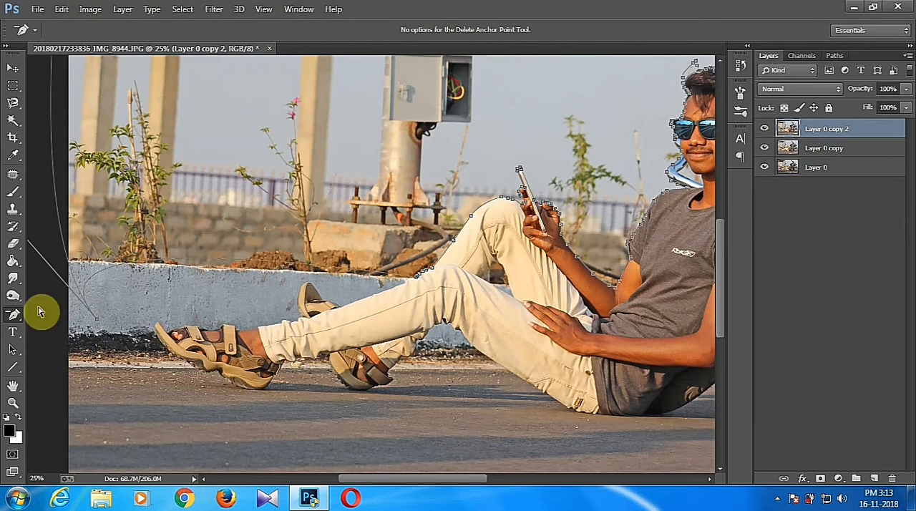
# Add an anchor point outside the photo's left edge and bend the path along the top of the wall.
pyautogui.rightClick(15, 317)
pyautogui.click(45, 338)
pyautogui.moveTo(485, 256); pyautogui.dragTo(611, 343)
pyautogui.moveTo(334, 131); pyautogui.dragTo(85, 287)
pyautogui.moveTo(363, 373); pyautogui.dragTo(361, 359)
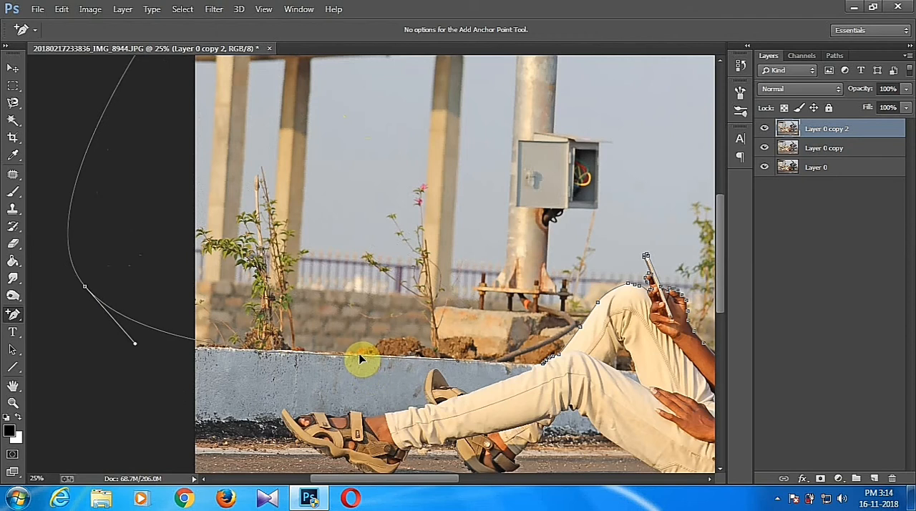
pyautogui.scroll(5, 360, 360)
pyautogui.scroll(-2, 413, 291)
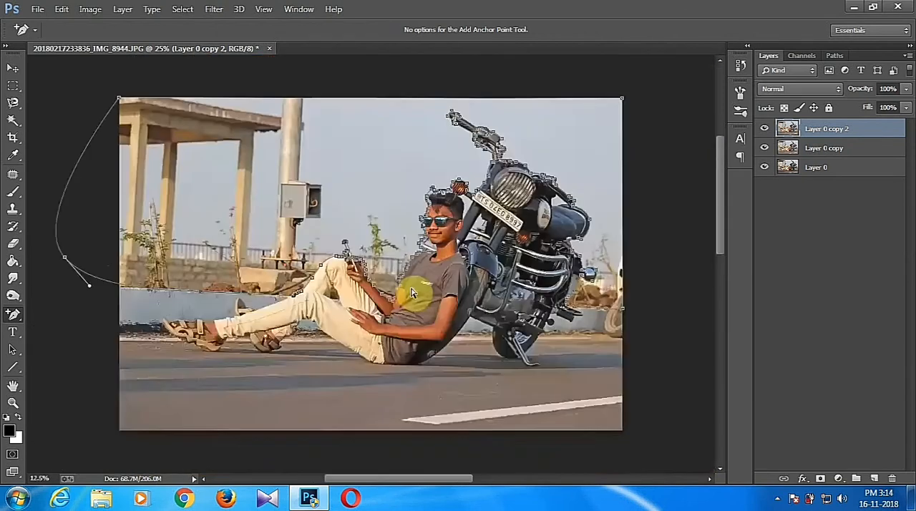
# Mask Layer 0 copy 2 with a selection made from the path, and hide Layer 0 copy and Layer 0.
pyautogui.rightClick(344, 220)
pyautogui.click(394, 221)
pyautogui.press('Return')
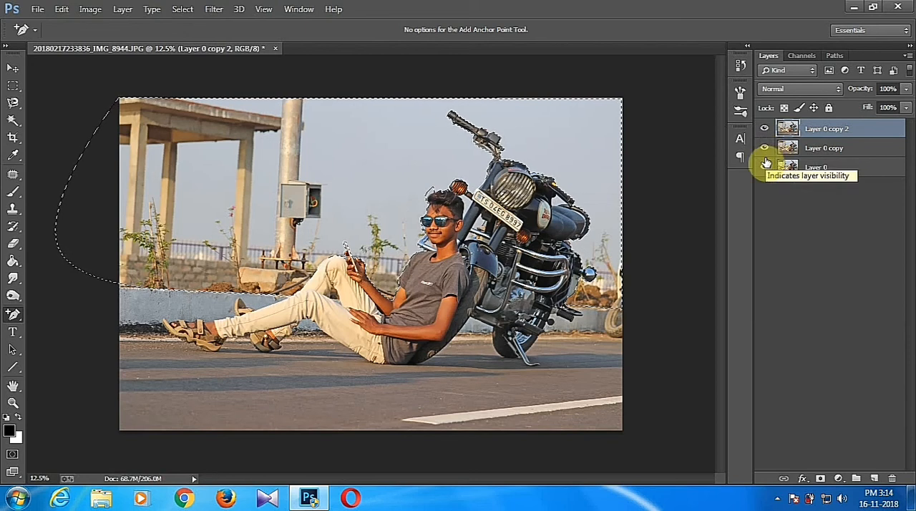
pyautogui.click(821, 479)
pyautogui.moveTo(766, 149); pyautogui.dragTo(763, 172)
# Run Refine Mask on Layer 0 copy 2 with its default settings and output to the layer mask.
pyautogui.rightClick(816, 133)
pyautogui.click(812, 246)
pyautogui.hotkey('ctrl', '+')
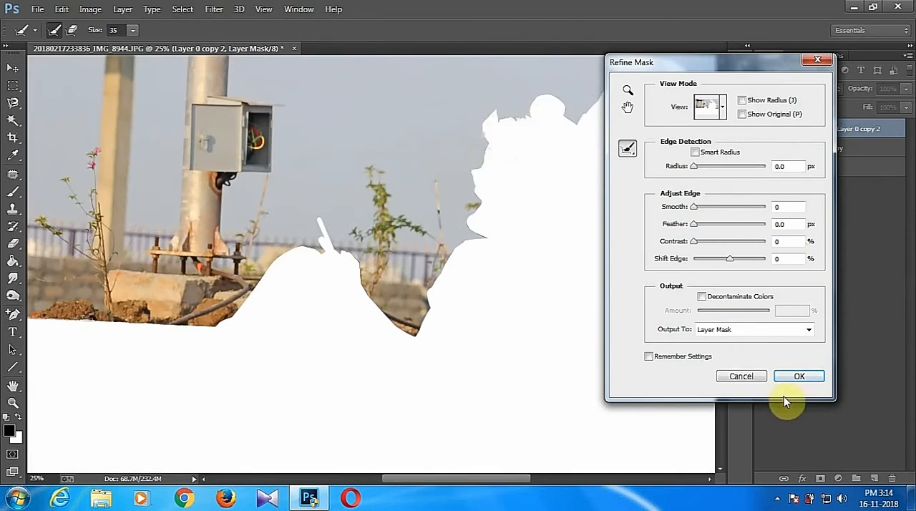
pyautogui.click(799, 376)
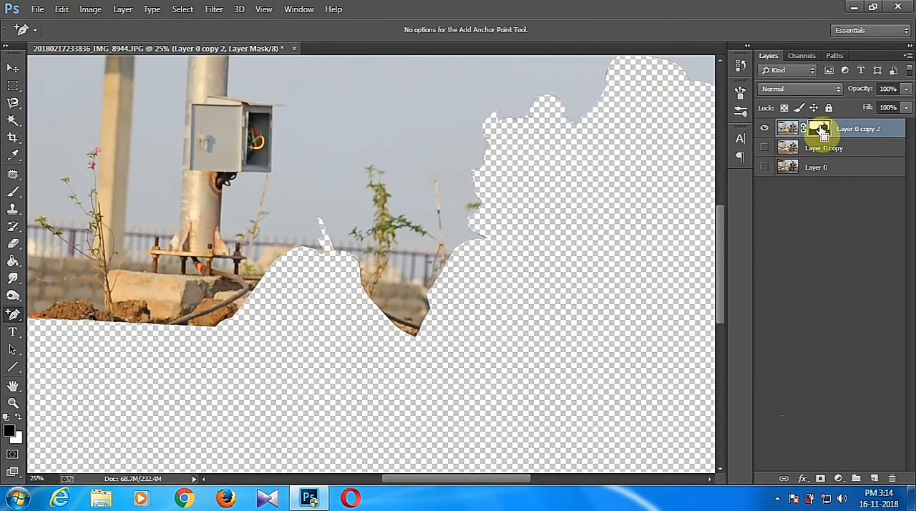
# Delete the layer mask from Layer 0 copy 2.
pyautogui.rightClick(820, 128)
pyautogui.click(811, 156)
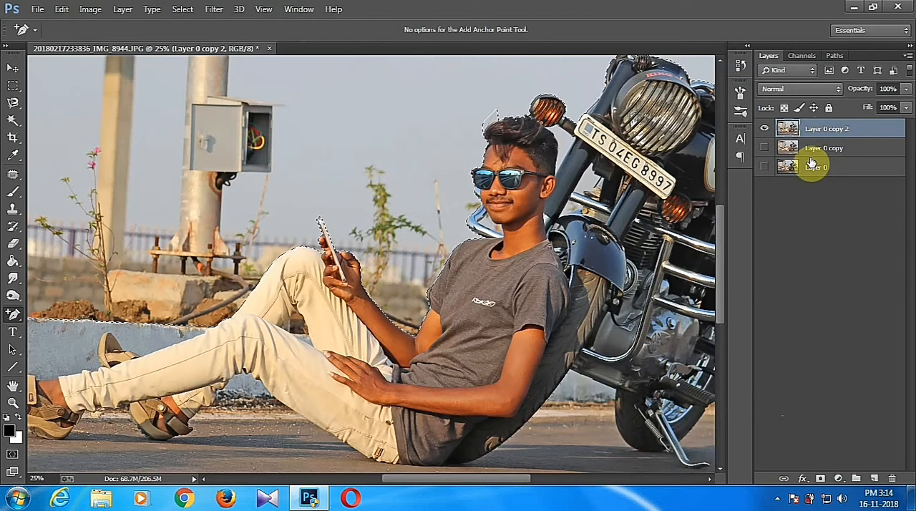
# Clear the selected background from Layer 0 copy 2 and deselect.
pyautogui.hotkey('ctrl', '-')
pyautogui.hotkey('ctrl', '-')
pyautogui.click(764, 148)
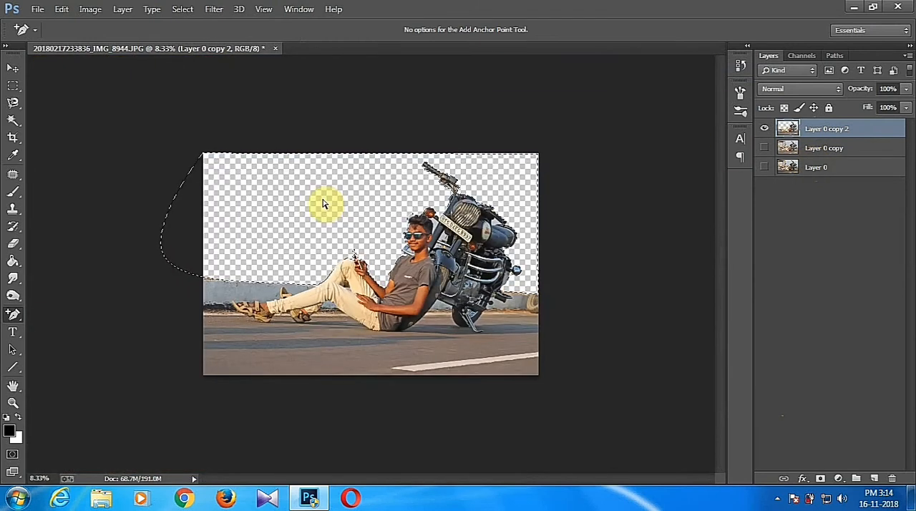
pyautogui.rightClick(324, 205)
pyautogui.click(286, 198)
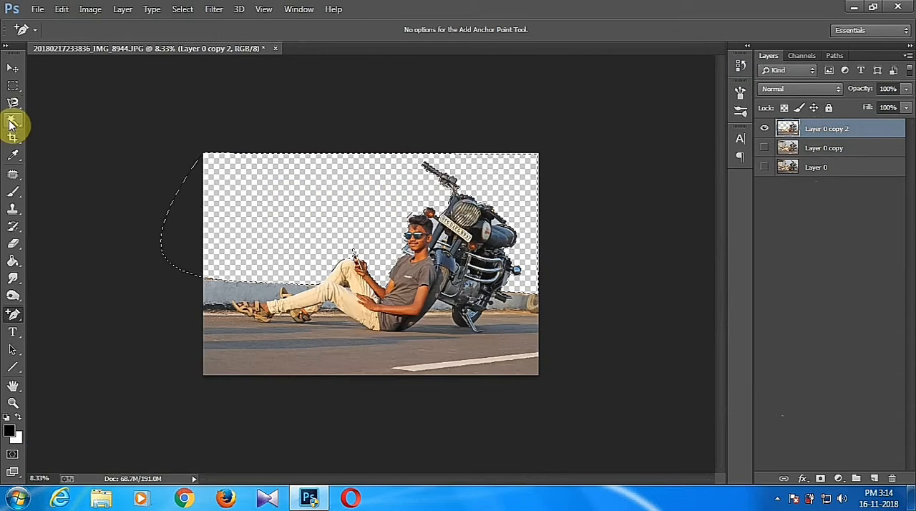
pyautogui.hotkey('ctrl', 'd')
pyautogui.hotkey('ctrl', '+')
pyautogui.hotkey('ctrl', '+')
pyautogui.hotkey('ctrl', '-')
pyautogui.hotkey('ctrl', '+')
pyautogui.hotkey('ctrl', '+')
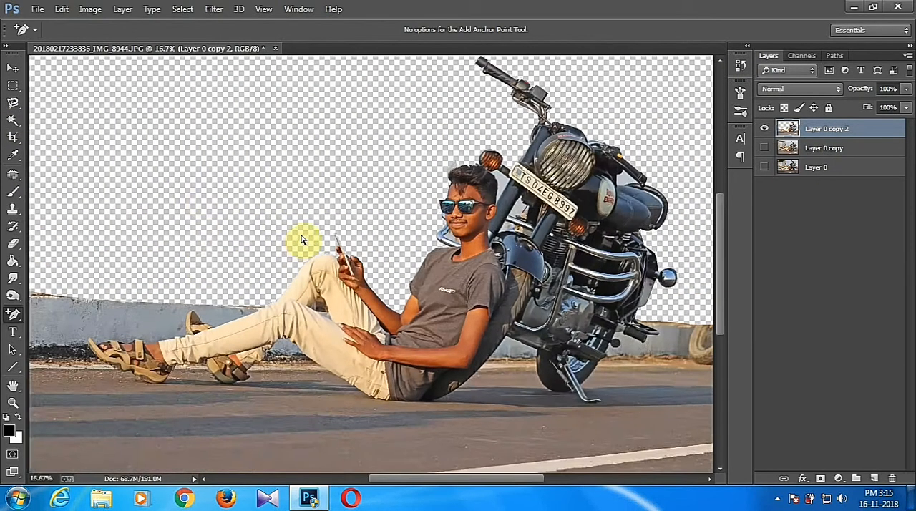
# Outline the leftover strip above the wall's left end with a Pen path, and delete it through a selection.
pyautogui.hscroll(-5, 429, 286)
pyautogui.press('p')
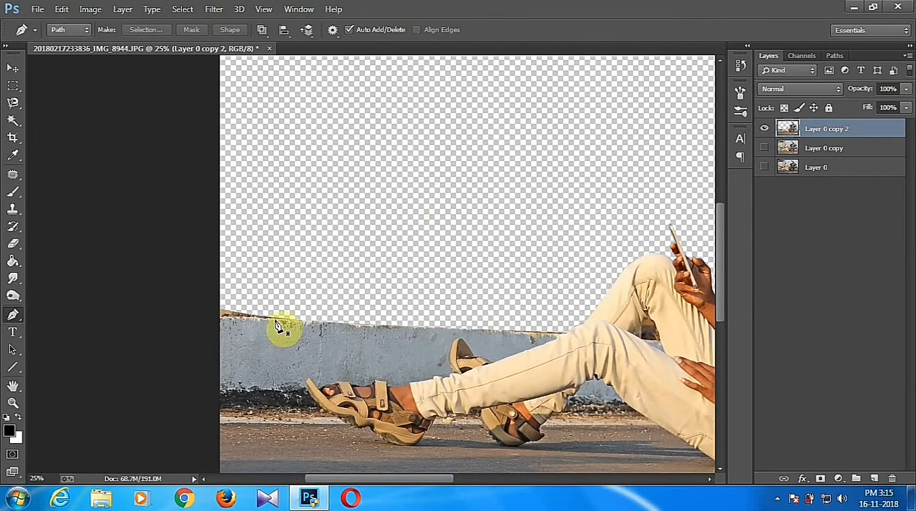
pyautogui.click(285, 317)
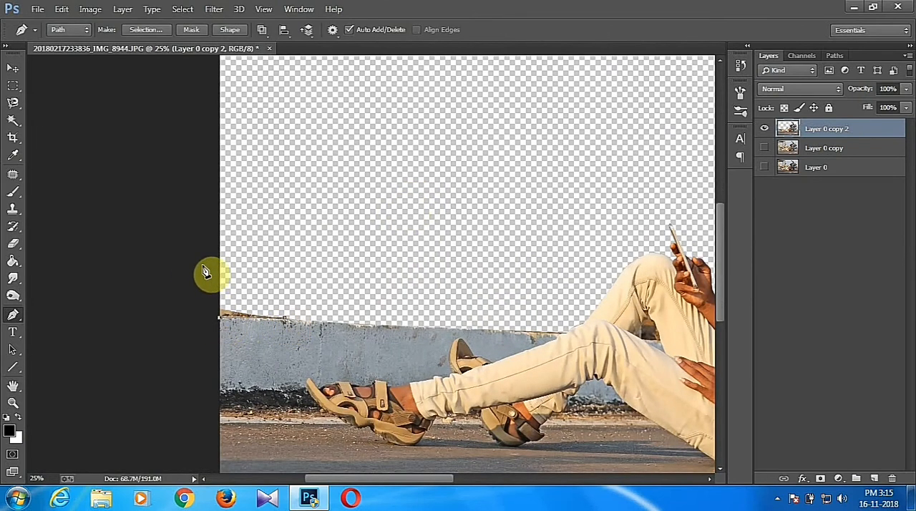
pyautogui.rightClick(285, 313)
pyautogui.click(327, 215)
pyautogui.press('Return')
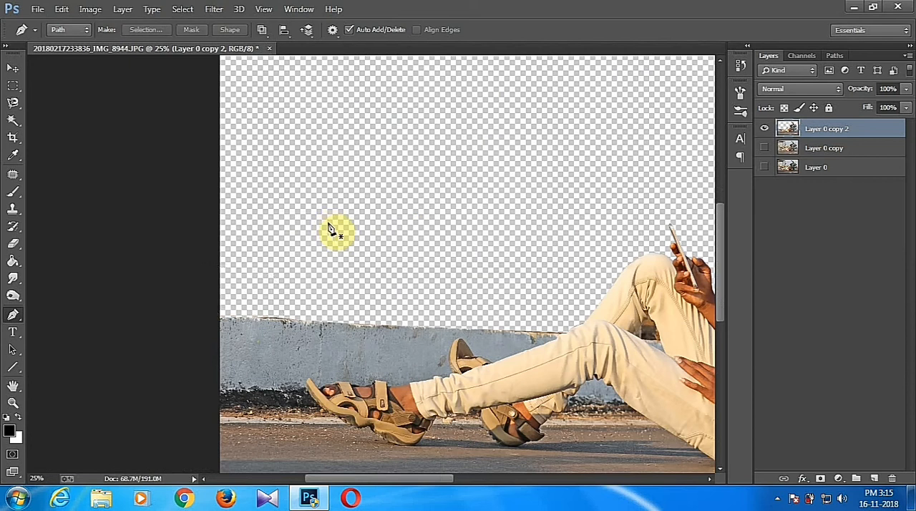
# Select the leftover background around the man's hair and beside the motorcycle's front fork with the Magic Wand.
pyautogui.moveTo(556, 286); pyautogui.dragTo(351, 303)
pyautogui.click(12, 119)
pyautogui.click(324, 221)
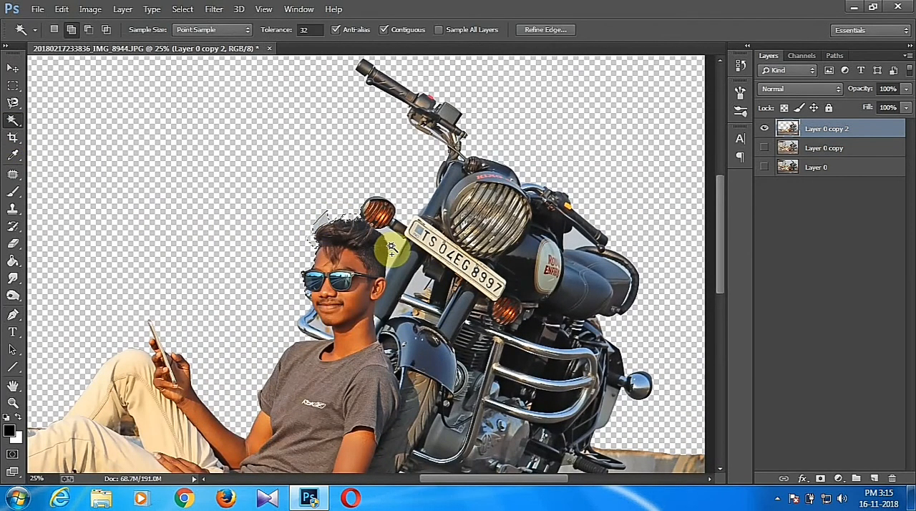
pyautogui.scroll(2, 404, 306)
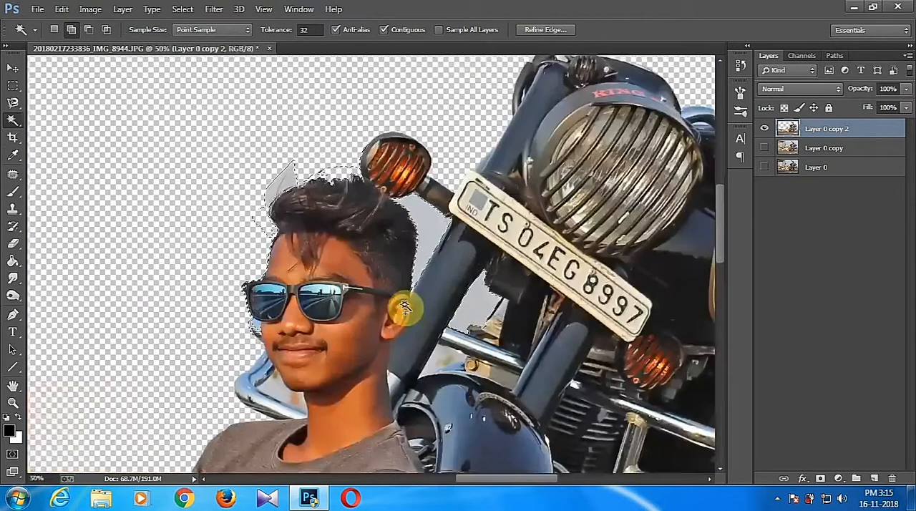
pyautogui.hotkey('ctrl', 'd')
pyautogui.click(312, 311)
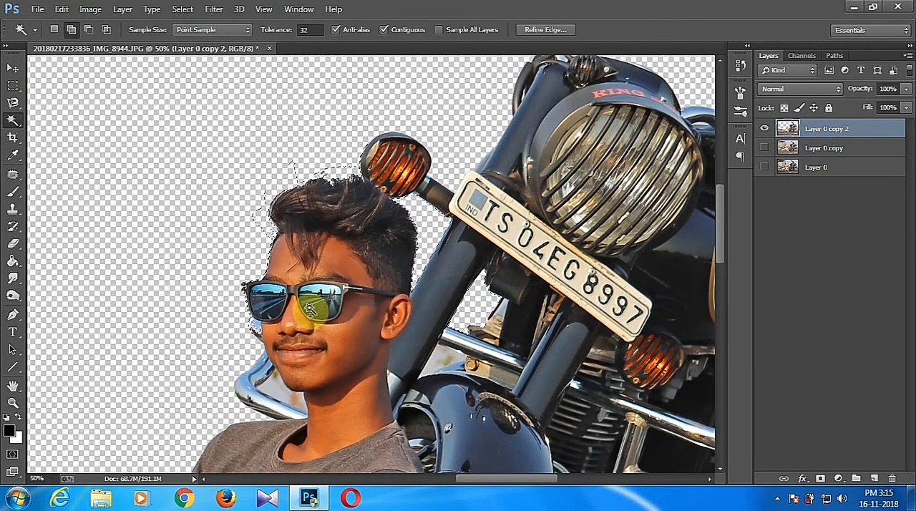
# Remove the motorcycle part beside the man's cheek from the selection with Quick Selection, and clear the remaining selected background.
pyautogui.scroll(1, 309, 308)
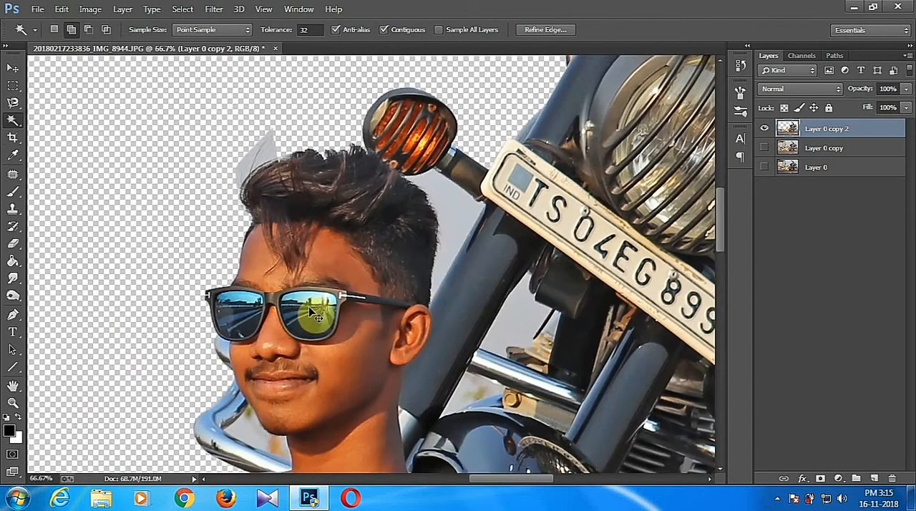
pyautogui.scroll(1, 308, 307)
pyautogui.moveTo(12, 120); pyautogui.dragTo(65, 119)
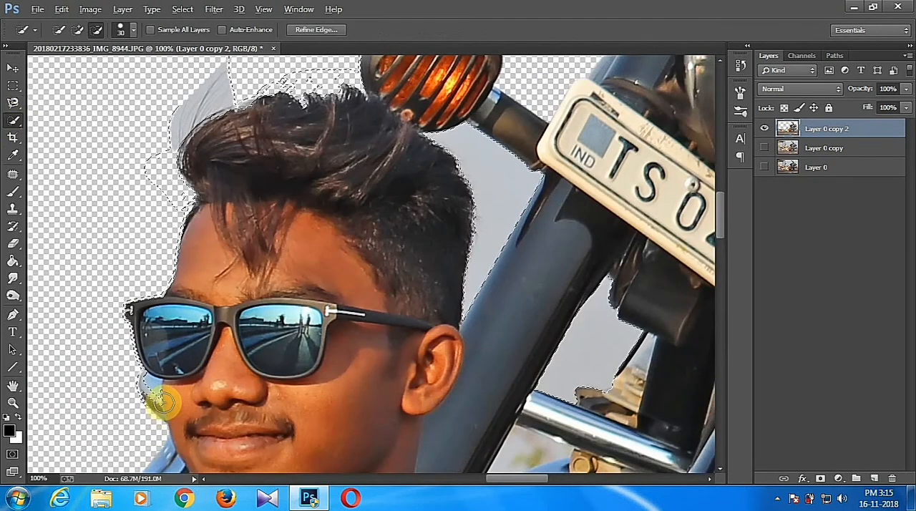
pyautogui.moveTo(156, 396)
pyautogui.mouseDown()
pyautogui.moveTo(128, 318)
pyautogui.moveTo(127, 342)
pyautogui.mouseUp()
pyautogui.hotkey('ctrl', 'd')
pyautogui.hotkey('ctrl', '-')
# Select the background between the man's chin and the curved chrome guard with the Magic Wand, and delete it.
pyautogui.moveTo(13, 120)
pyautogui.mouseDown()
pyautogui.moveTo(36, 135)
pyautogui.moveTo(71, 136)
pyautogui.mouseUp()
pyautogui.scroll(-3, 275, 300)
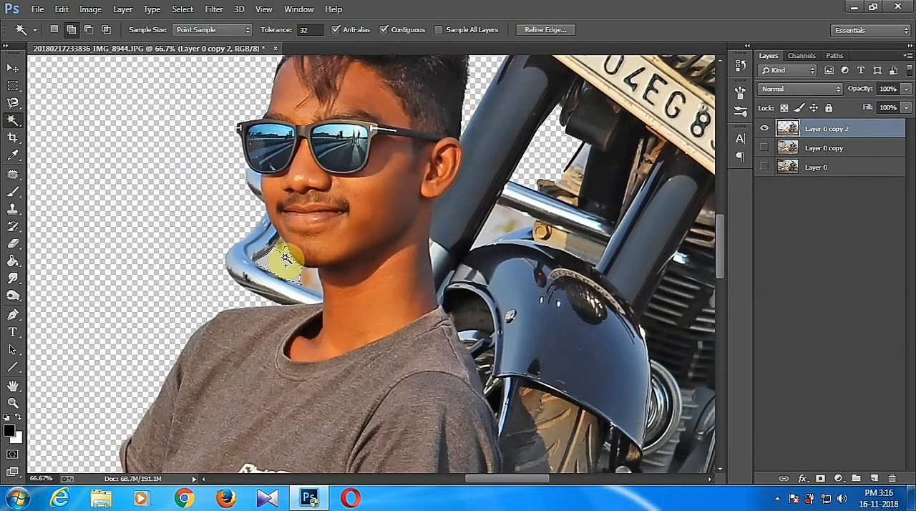
pyautogui.click(282, 257)
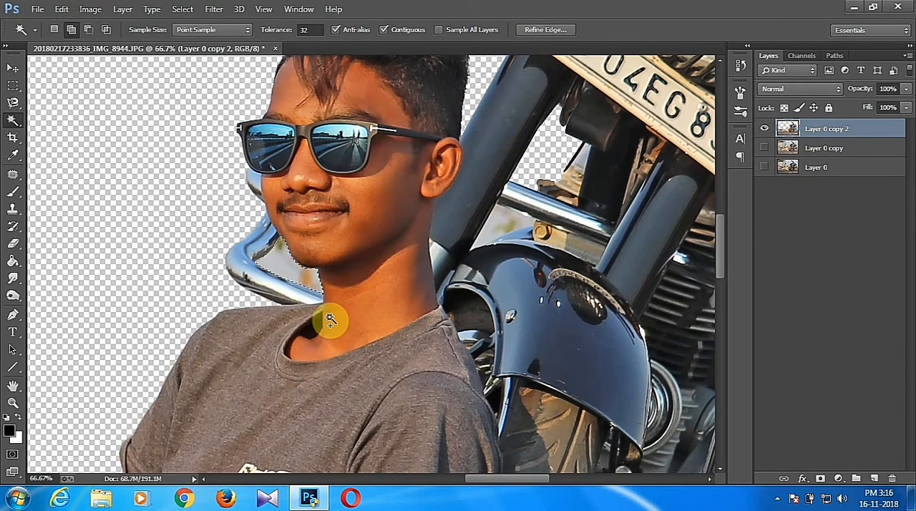
pyautogui.press('Delete')
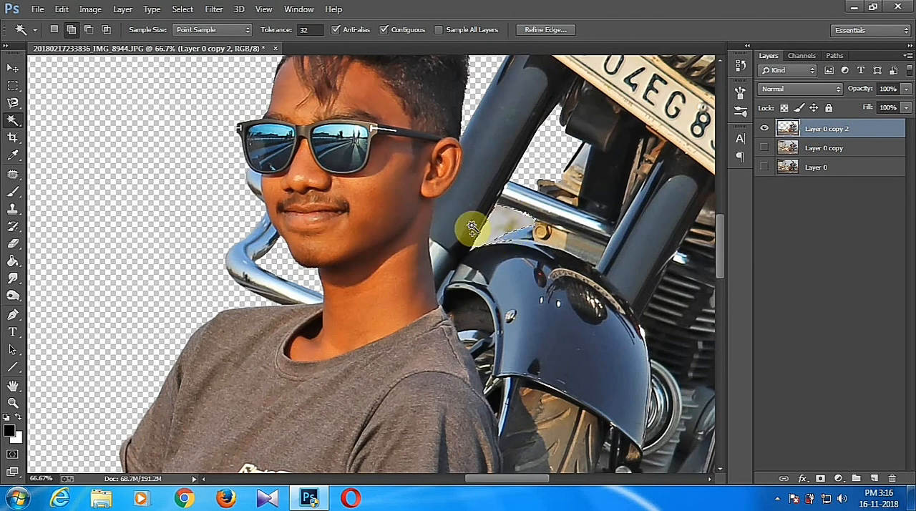
# Exclude the front fender's edge from the selected gap below the chrome bar with the Magnetic Lasso, and delete the gap's background.
pyautogui.rightClick(14, 120)
pyautogui.click(79, 119)
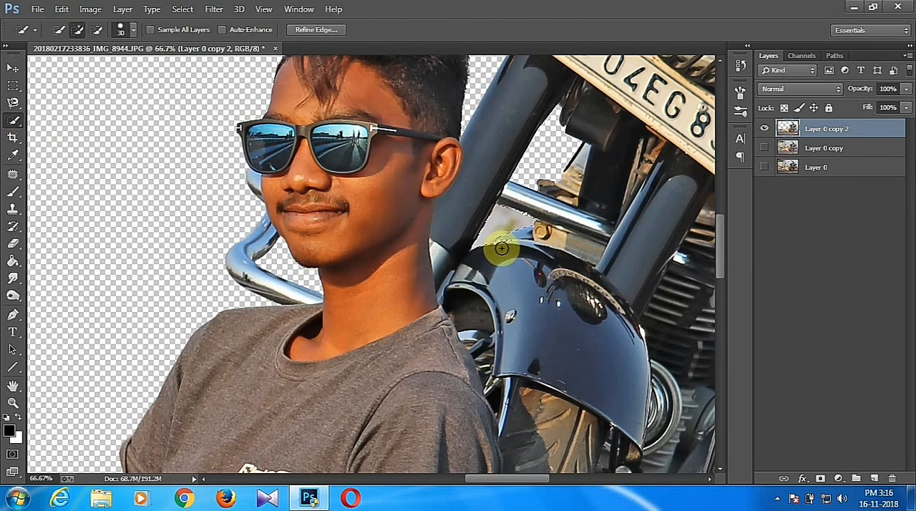
pyautogui.hotkey('ctrl', '+')
pyautogui.hotkey('ctrl', '+')
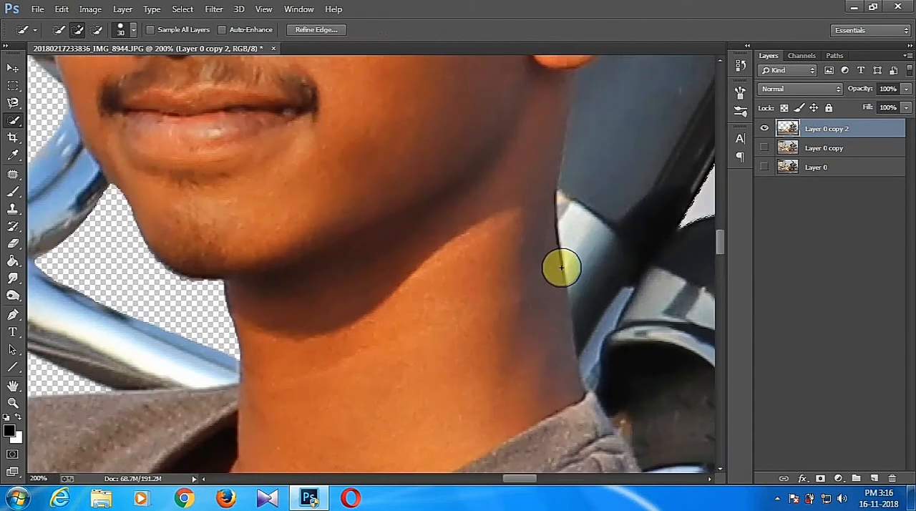
pyautogui.moveTo(561, 268); pyautogui.dragTo(203, 358)
pyautogui.rightClick(15, 106)
pyautogui.click(61, 120)
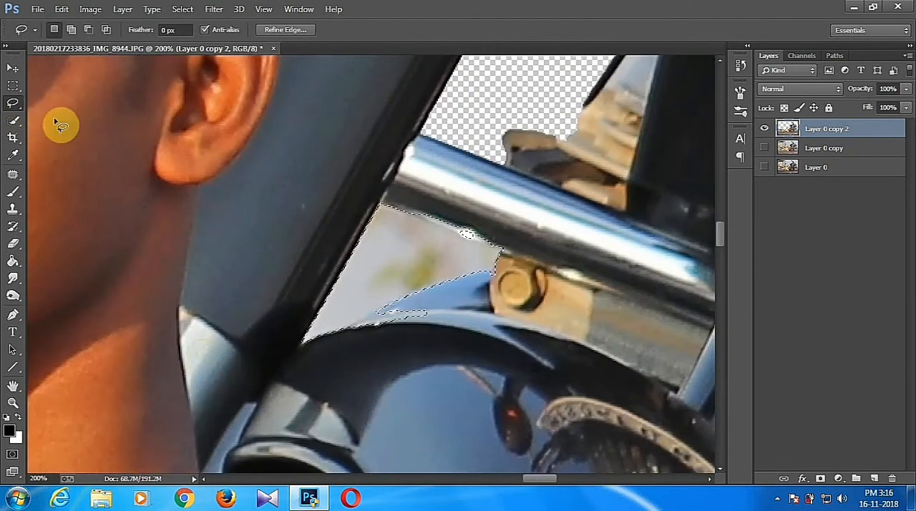
pyautogui.rightClick(14, 105)
pyautogui.click(52, 125)
pyautogui.click(374, 310)
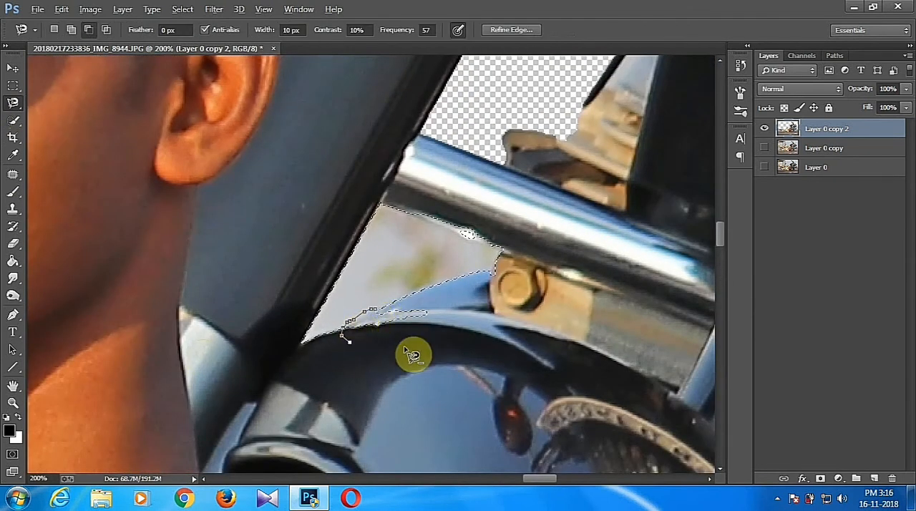
pyautogui.click(384, 316)
pyautogui.hotkey('ctrl', '0')
pyautogui.hotkey('ctrl', '-')
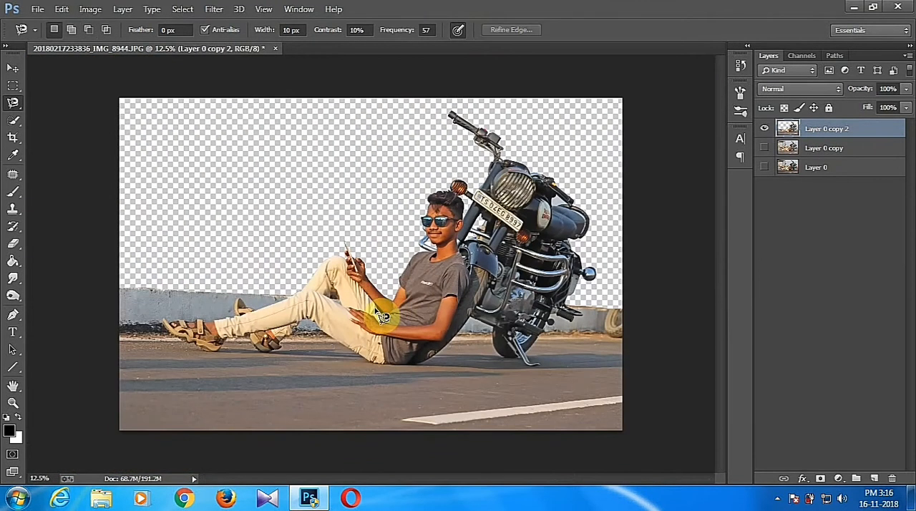
# Duplicate Layer 0 copy 2 and copy a rectangular piece of the wall's left end onto a new layer.
pyautogui.click(13, 85)
pyautogui.moveTo(872, 129); pyautogui.dragTo(874, 479)
pyautogui.moveTo(119, 286); pyautogui.dragTo(159, 335)
pyautogui.hotkey('ctrl', 'shift', 'alt', 'n')
pyautogui.hotkey('ctrl', 'z')
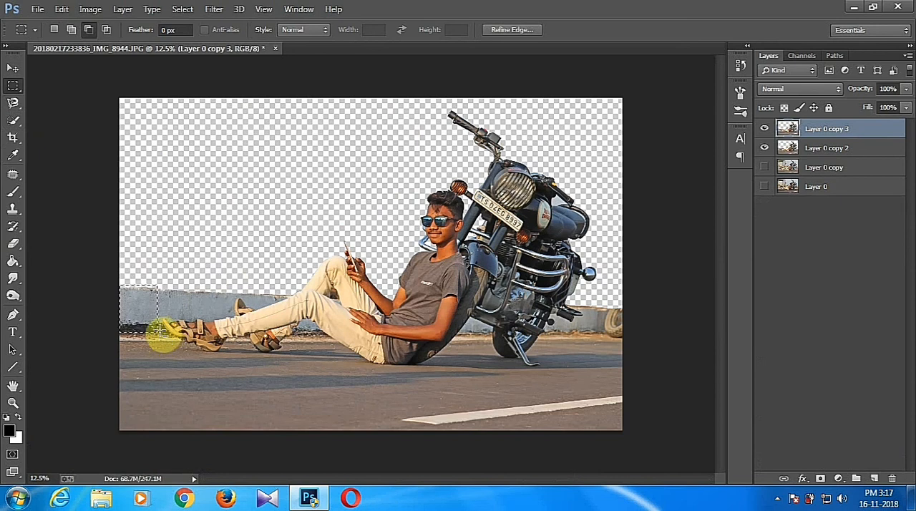
pyautogui.rightClick(159, 329)
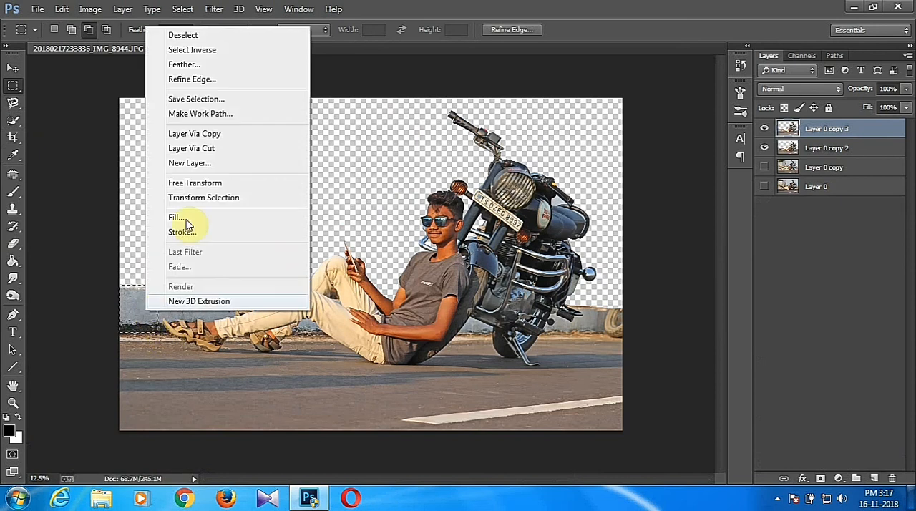
pyautogui.click(205, 133)
# Cover the tyre at the wall's right end with the copied wall piece, and blend it using a brush on a layer mask.
pyautogui.moveTo(179, 308); pyautogui.dragTo(638, 312)
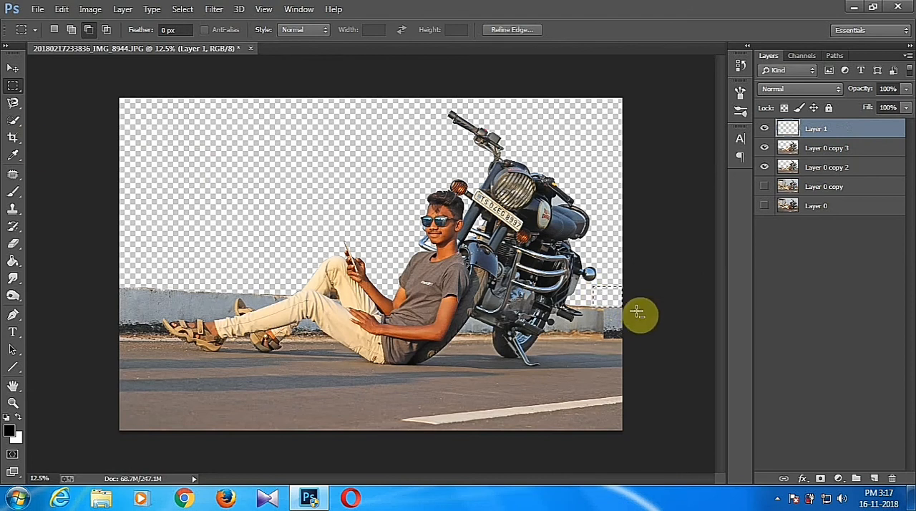
pyautogui.hotkey('ctrl', 'd')
pyautogui.hotkey('ctrl', '+')
pyautogui.moveTo(640, 315); pyautogui.dragTo(382, 267)
pyautogui.click(820, 478)
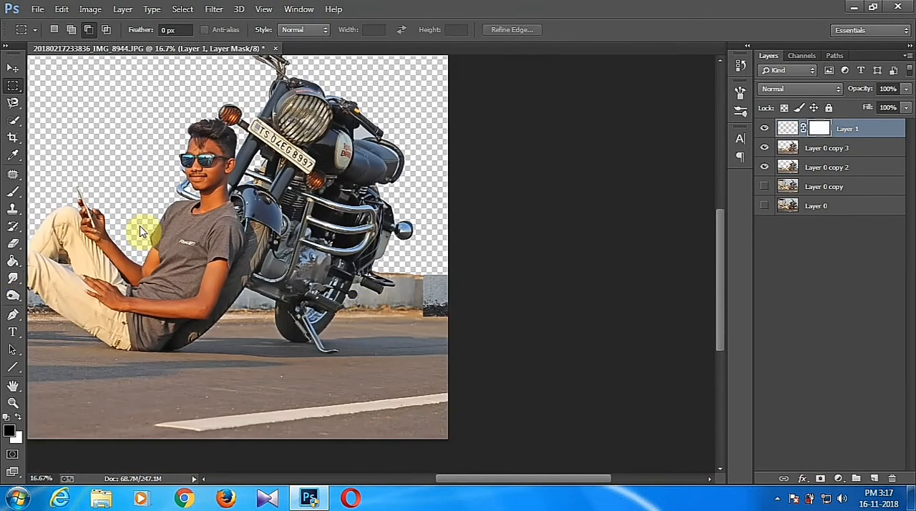
pyautogui.click(12, 191)
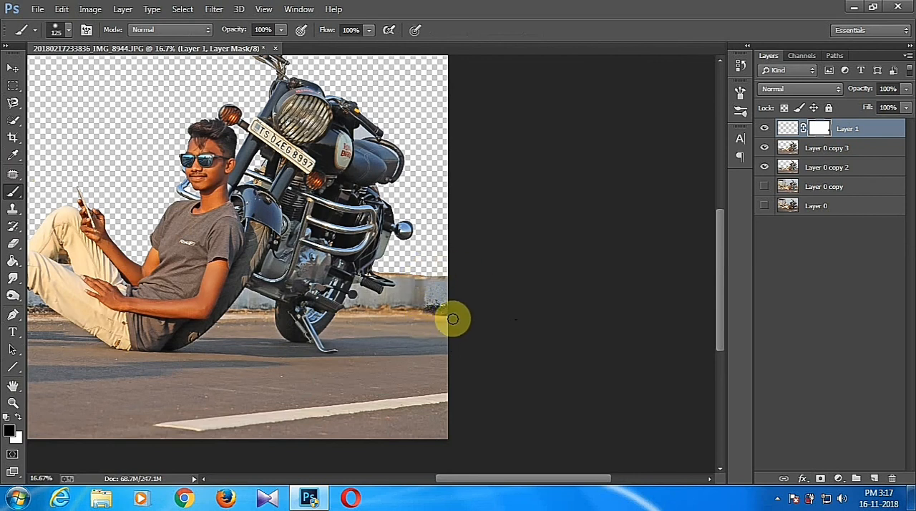
# Merge the wall patch and cutout layers into Layer 0 copy 2, and duplicate the merged layer.
pyautogui.hotkey('ctrl', '-')
pyautogui.hotkey('ctrl', '-')
pyautogui.hotkey('ctrl', '+')
pyautogui.press('Delete')
pyautogui.hotkey('ctrl', 'j')
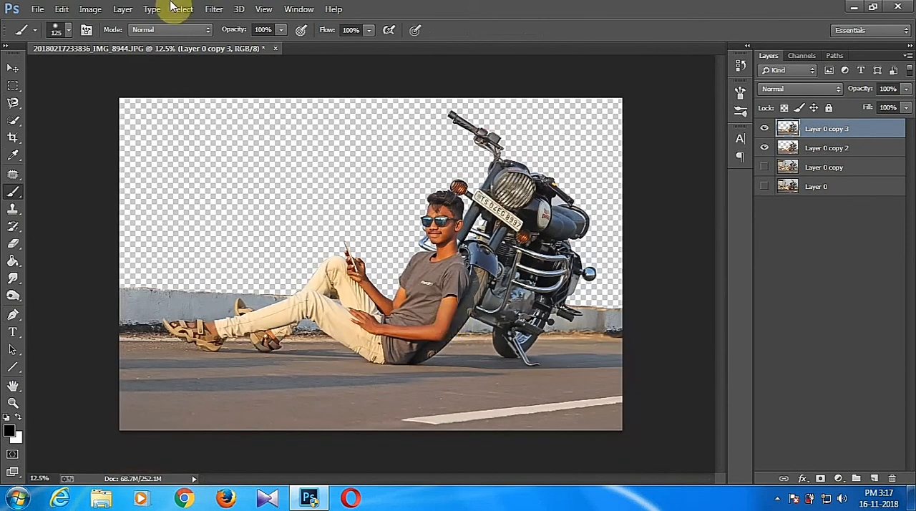
# Place the city skyline image (229) from the Citys folder, scaled to cover the whole canvas.
pyautogui.click(37, 9)
pyautogui.click(90, 199)
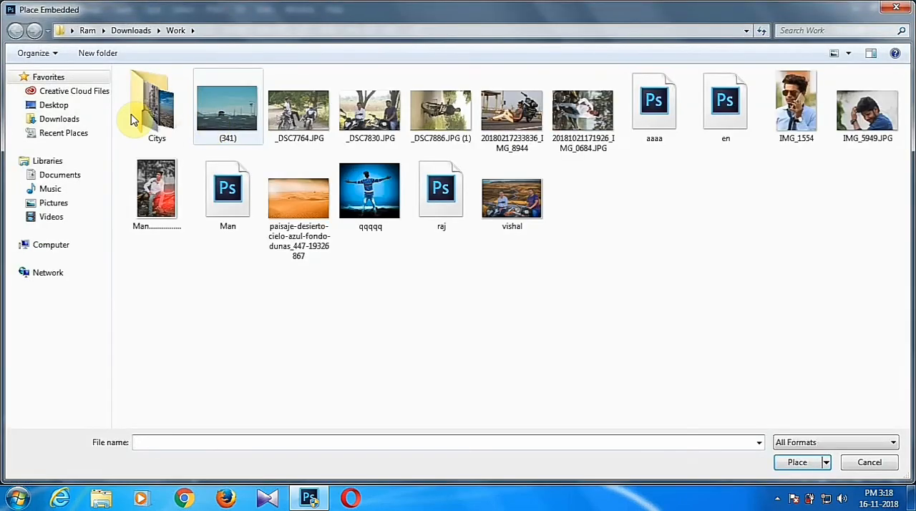
pyautogui.doubleClick(140, 112)
pyautogui.click(278, 128)
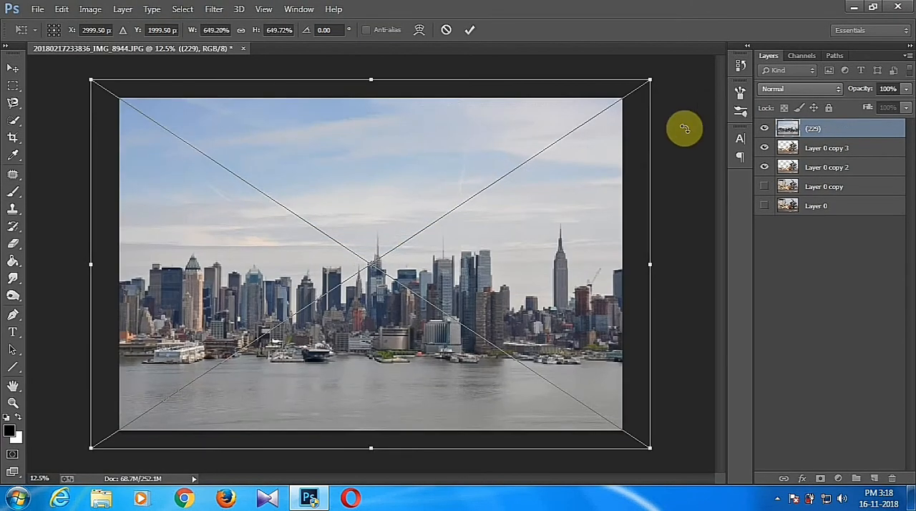
pyautogui.click(470, 29)
# Put the rasterized (229) skyline layer beneath Layer 0 copy 2, and shift it upward behind the wall.
pyautogui.moveTo(828, 133); pyautogui.dragTo(824, 176)
pyautogui.rightClick(824, 168)
pyautogui.click(583, 200)
pyautogui.moveTo(363, 212); pyautogui.dragTo(362, 178)
# Examine the cutout edges of the man and motorcycle against the new skyline.
pyautogui.click(13, 121)
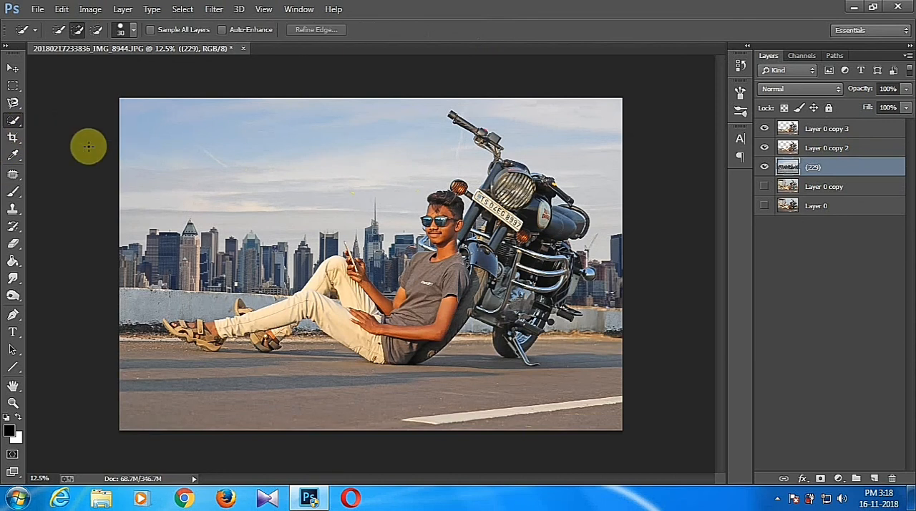
pyautogui.rightClick(14, 124)
pyautogui.click(59, 135)
pyautogui.hotkey('ctrl', '+')
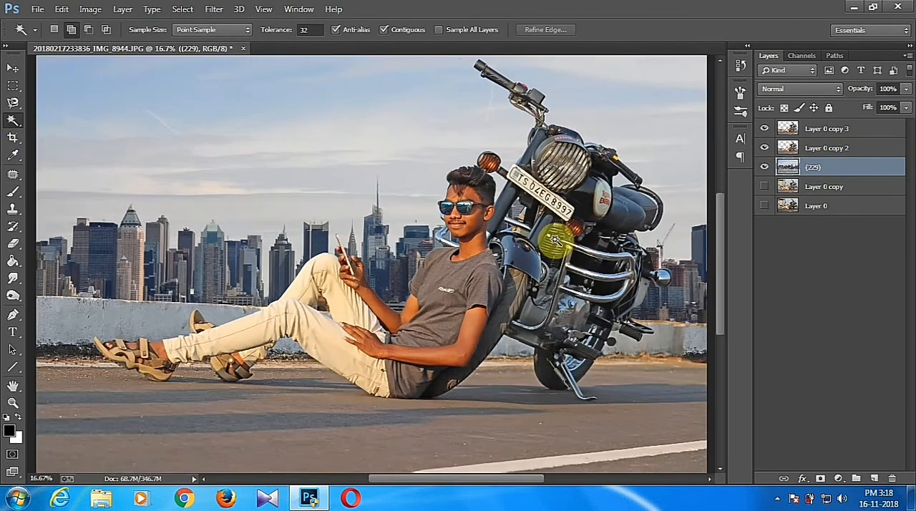
pyautogui.hotkey('ctrl', '+')
pyautogui.click(819, 133)
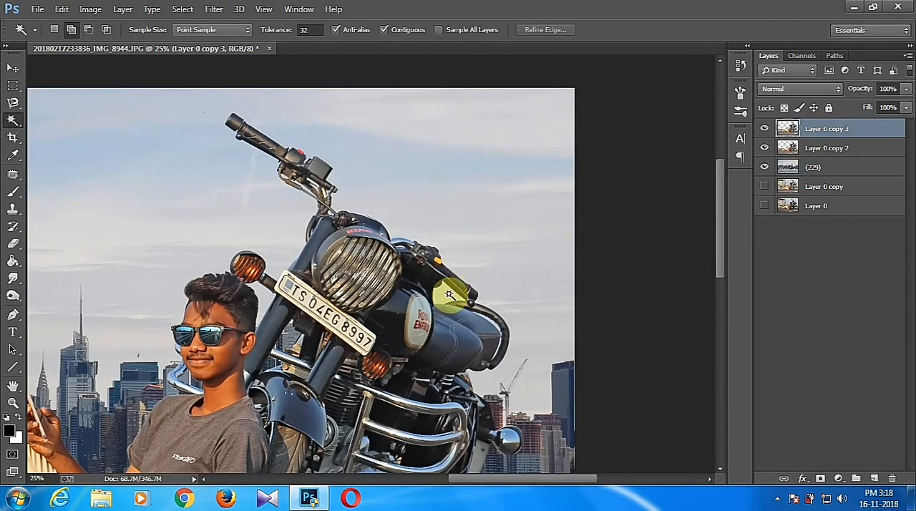
pyautogui.scroll(1, 441, 297)
pyautogui.scroll(-2, 442, 301)
pyautogui.scroll(-2, 445, 304)
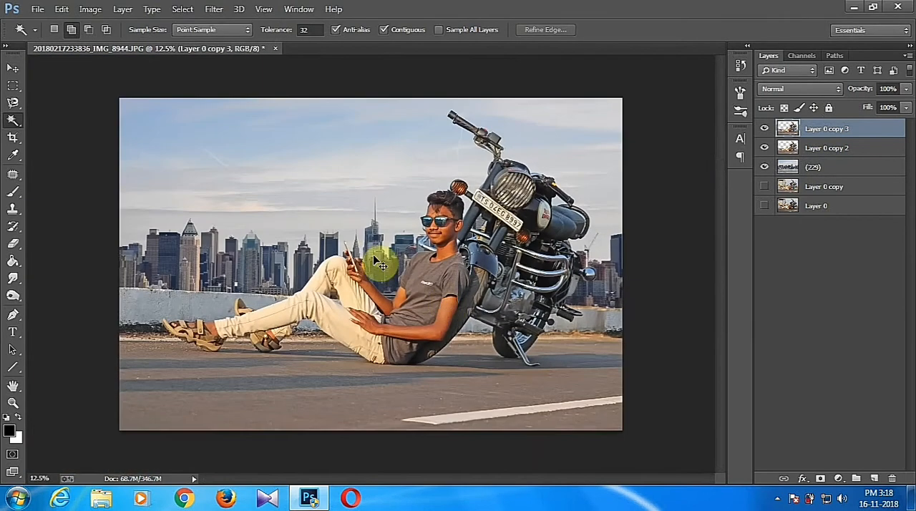
# Duplicate the (229) layer and apply Camera Raw to the copy with Vibrance +25, Aquas saturation +37 and Blues saturation +34.
pyautogui.click(820, 172)
pyautogui.hotkey('ctrl', 'j')
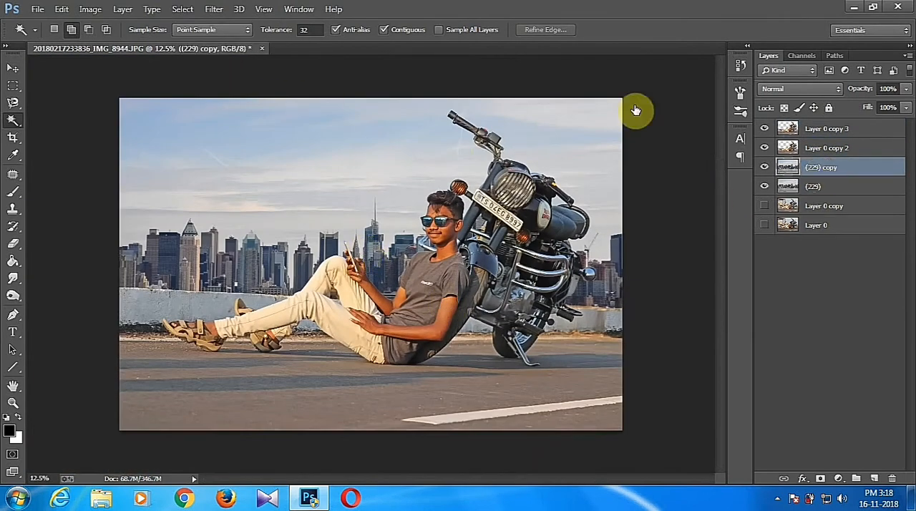
pyautogui.click(213, 9)
pyautogui.click(240, 86)
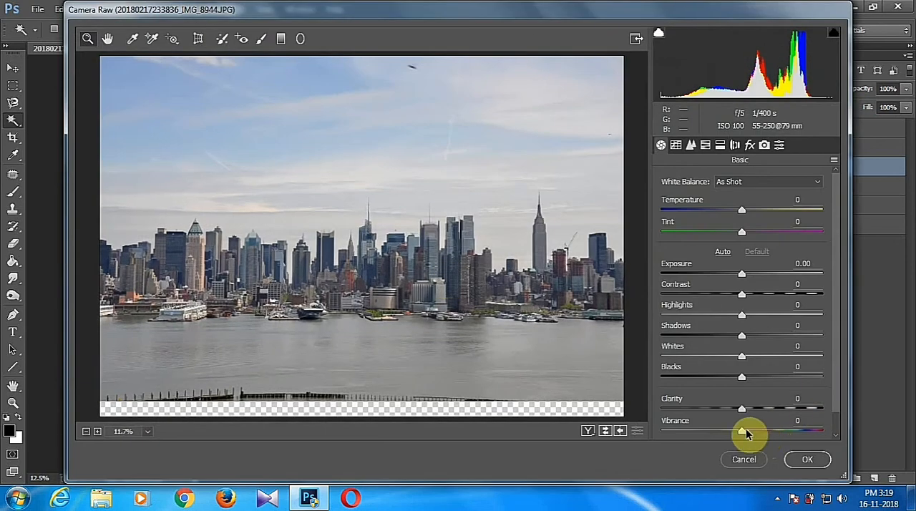
pyautogui.moveTo(745, 430); pyautogui.dragTo(766, 431)
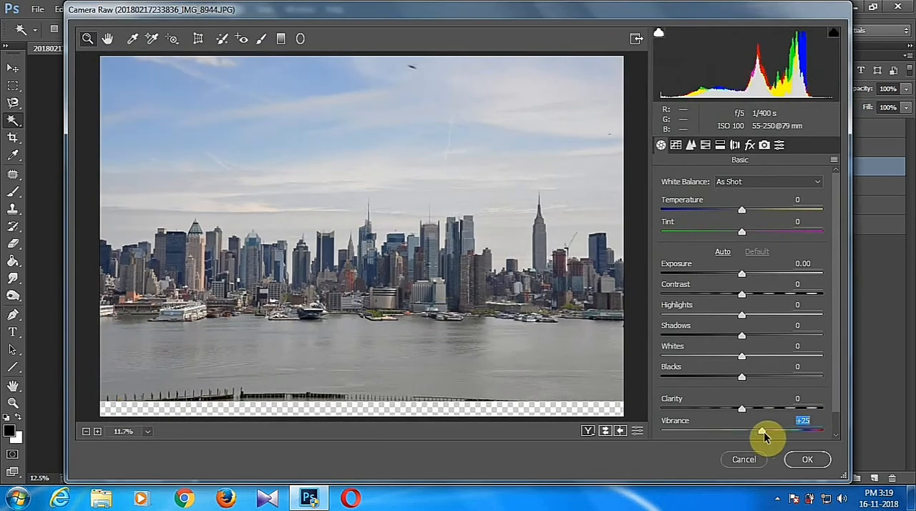
pyautogui.click(705, 145)
pyautogui.moveTo(746, 330); pyautogui.dragTo(773, 353)
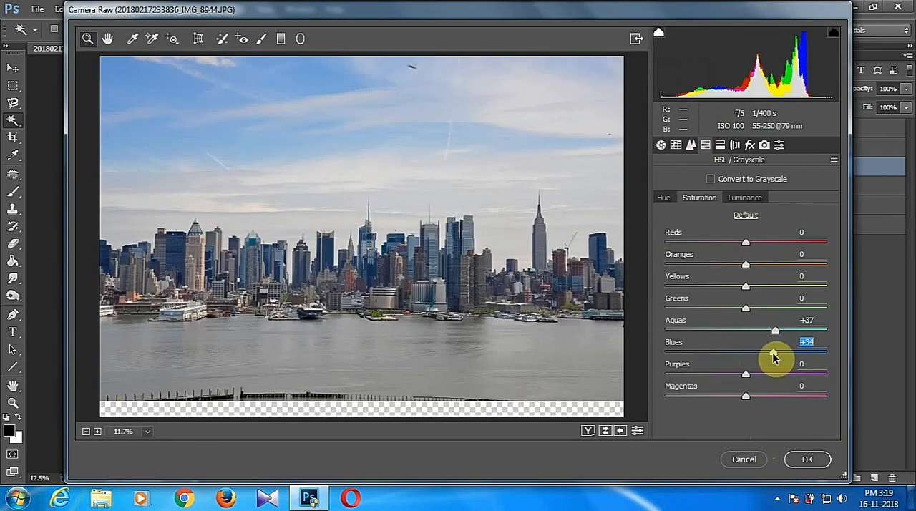
pyautogui.click(807, 456)
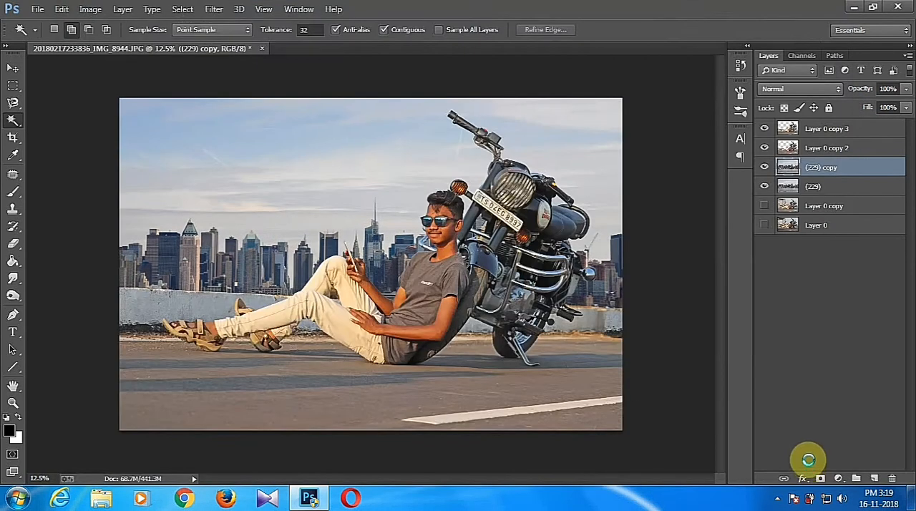
# Adjust Layer 0 copy 3 in Camera Raw with Vibrance +31, Clarity +33, Blacks -11 and raised Shadows.
pyautogui.click(838, 129)
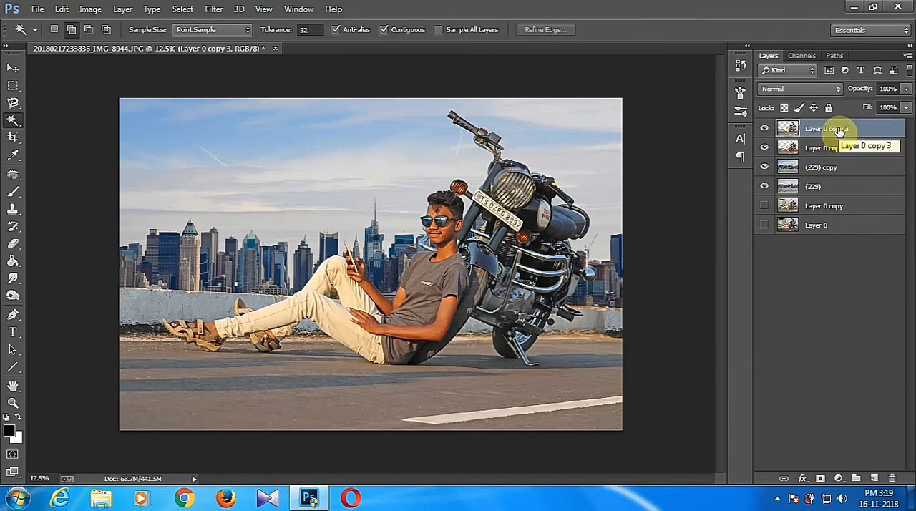
pyautogui.click(213, 9)
pyautogui.click(225, 87)
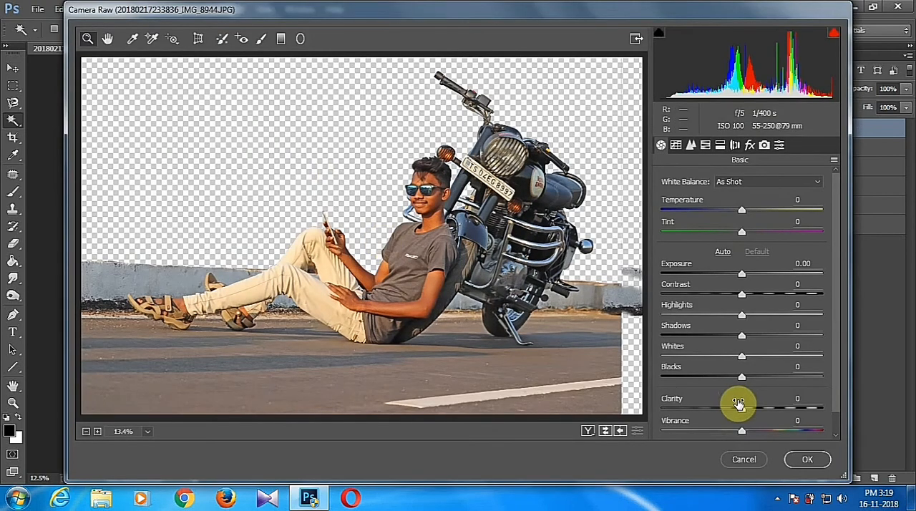
pyautogui.moveTo(743, 431); pyautogui.dragTo(772, 407)
pyautogui.moveTo(742, 376); pyautogui.dragTo(732, 378)
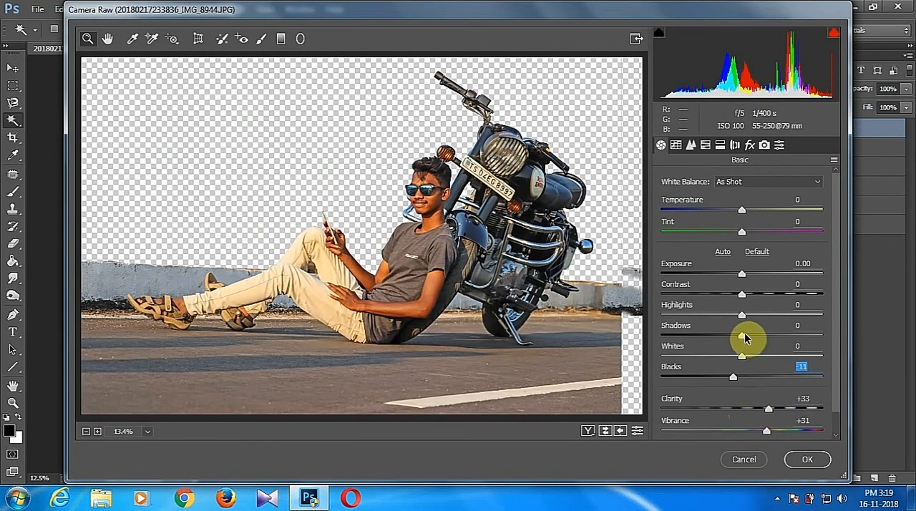
pyautogui.moveTo(744, 336); pyautogui.dragTo(766, 338)
# Set the sharpening amount to 19 and the Oranges luminance to +32 in Camera Raw.
pyautogui.click(691, 145)
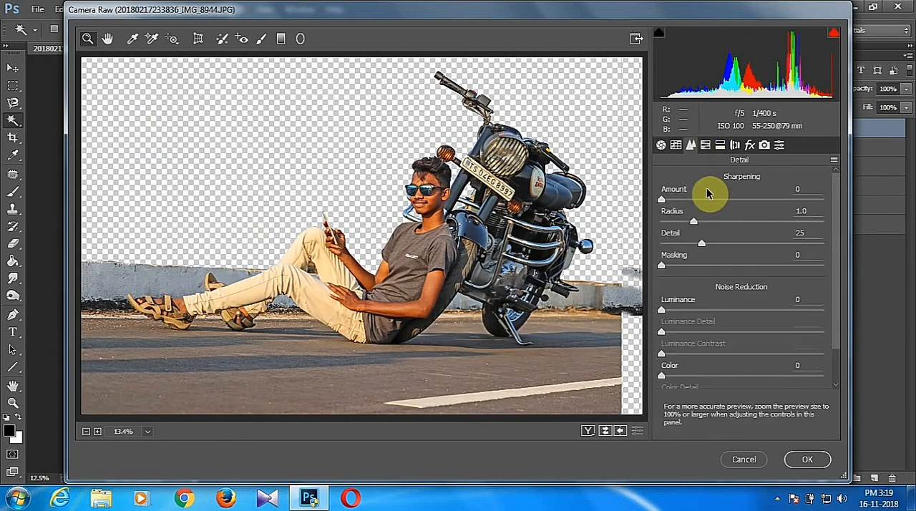
pyautogui.click(705, 145)
pyautogui.moveTo(747, 263); pyautogui.dragTo(772, 268)
pyautogui.click(745, 198)
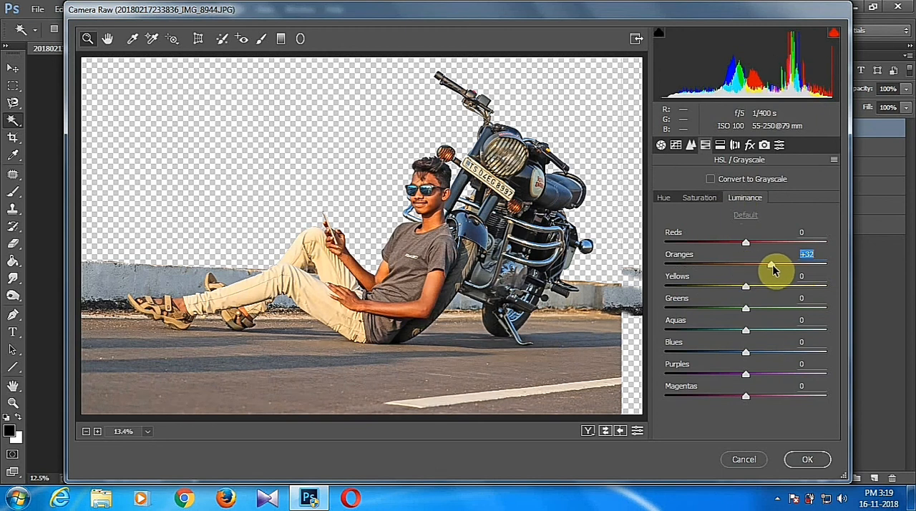
# Fine-tune the orange tones with Oranges saturation at -8, and apply the Camera Raw adjustments.
pyautogui.click(700, 197)
pyautogui.moveTo(744, 261); pyautogui.dragTo(736, 267)
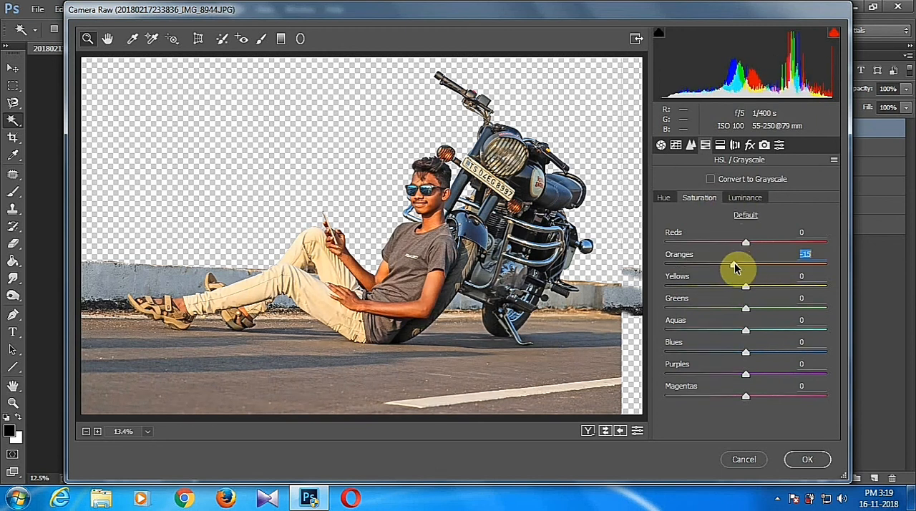
pyautogui.click(745, 198)
pyautogui.moveTo(772, 266); pyautogui.dragTo(740, 269)
pyautogui.click(714, 200)
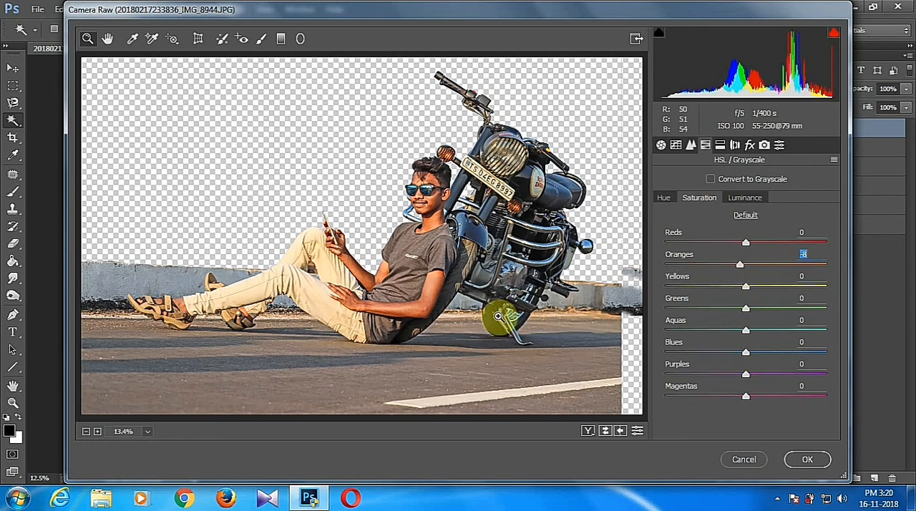
pyautogui.click(807, 461)
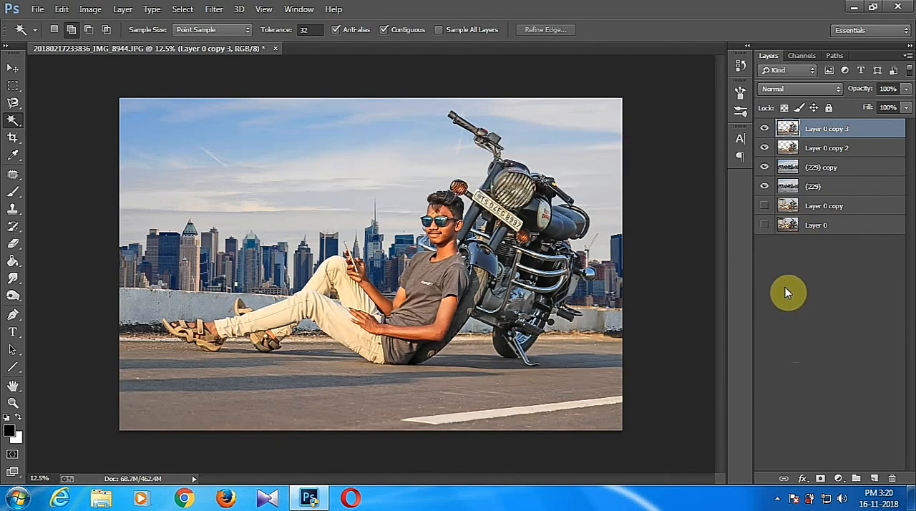
# Duplicate Layer 0 copy 3 and add a Selective Color adjustment layer above the copy.
pyautogui.moveTo(843, 127); pyautogui.dragTo(874, 478)
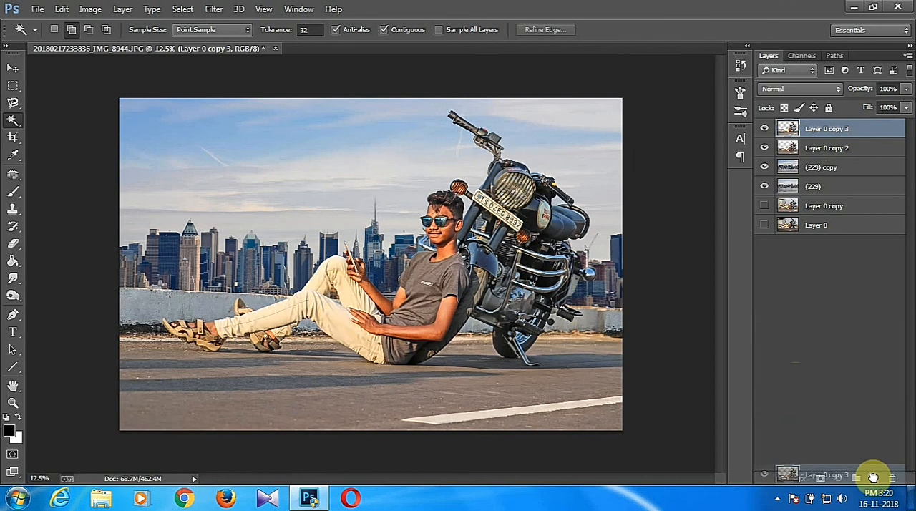
pyautogui.click(841, 476)
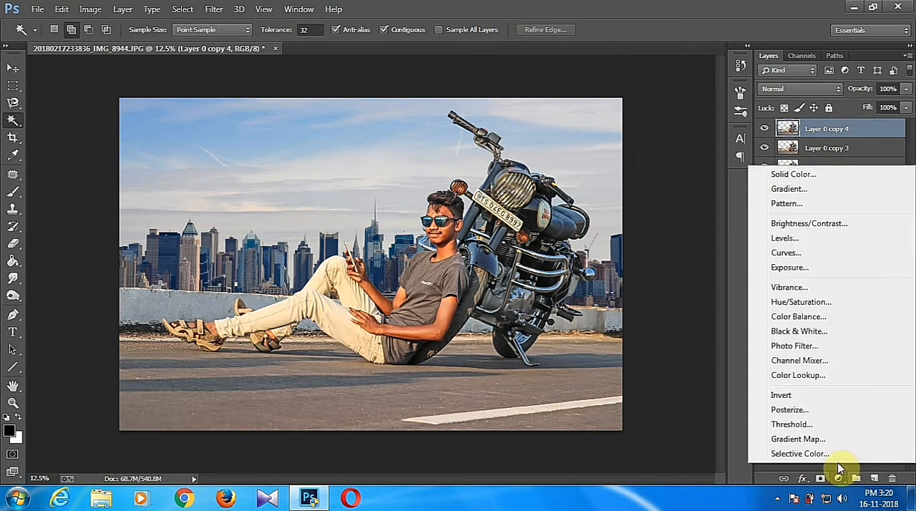
pyautogui.click(834, 454)
pyautogui.moveTo(453, 127); pyautogui.dragTo(705, 132)
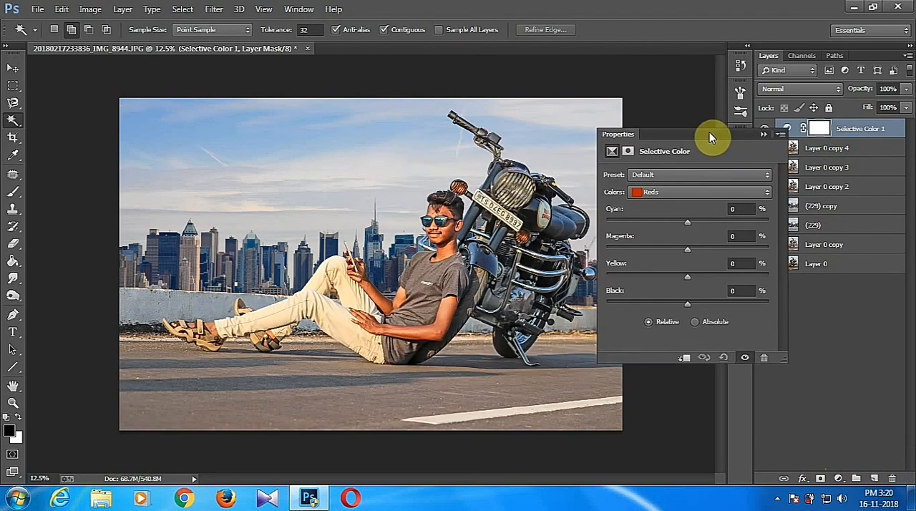
# Clip the Selective Color adjustment to the layer below and set Reds to Cyan -13% and Black -17%.
pyautogui.moveTo(683, 220); pyautogui.dragTo(681, 223)
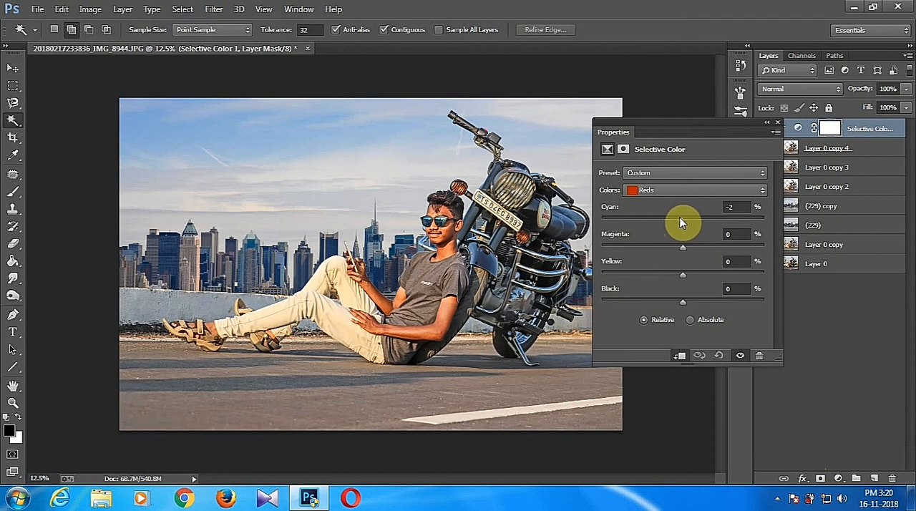
pyautogui.moveTo(686, 302); pyautogui.dragTo(670, 298)
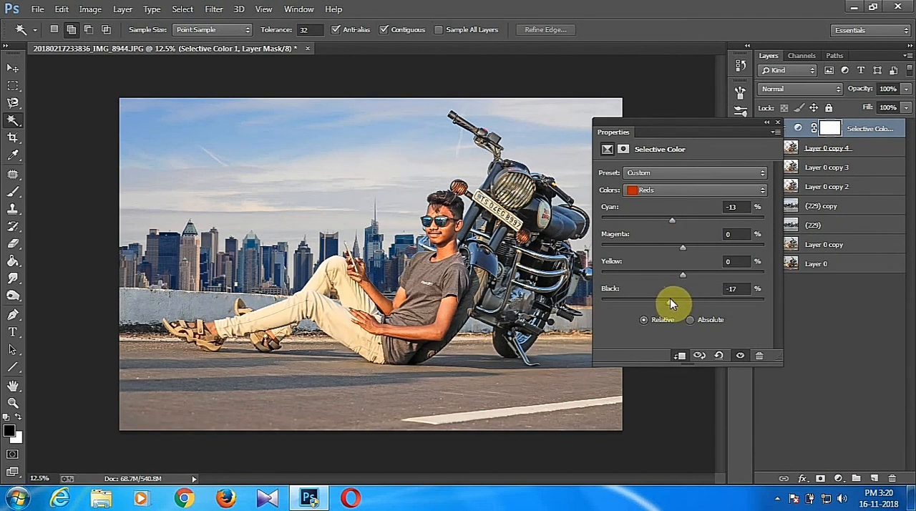
pyautogui.click(766, 123)
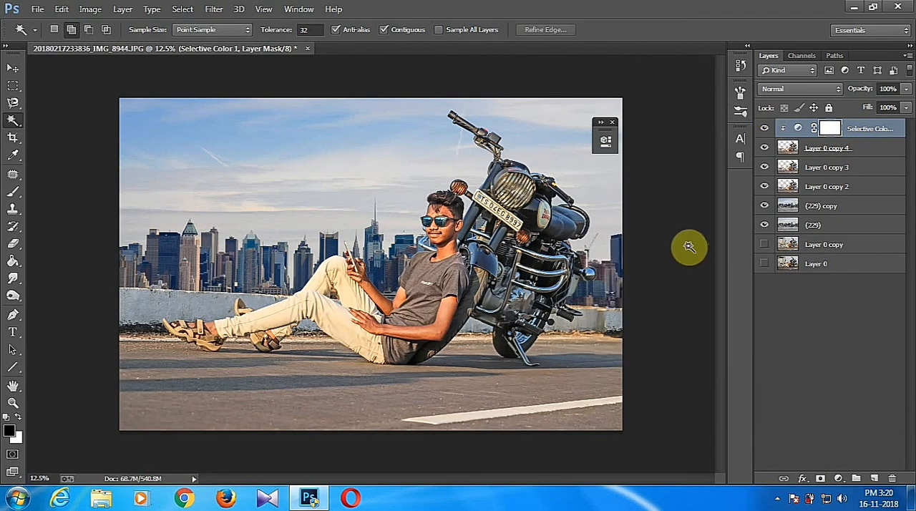
# Merge the Selective Color adjustment into Layer 0 copy 4 and duplicate the merged layer.
pyautogui.hotkey('ctrl', 'e')
pyautogui.hotkey('ctrl', 'j')
pyautogui.hotkey('ctrl', '+')
pyautogui.hotkey('ctrl', '-')
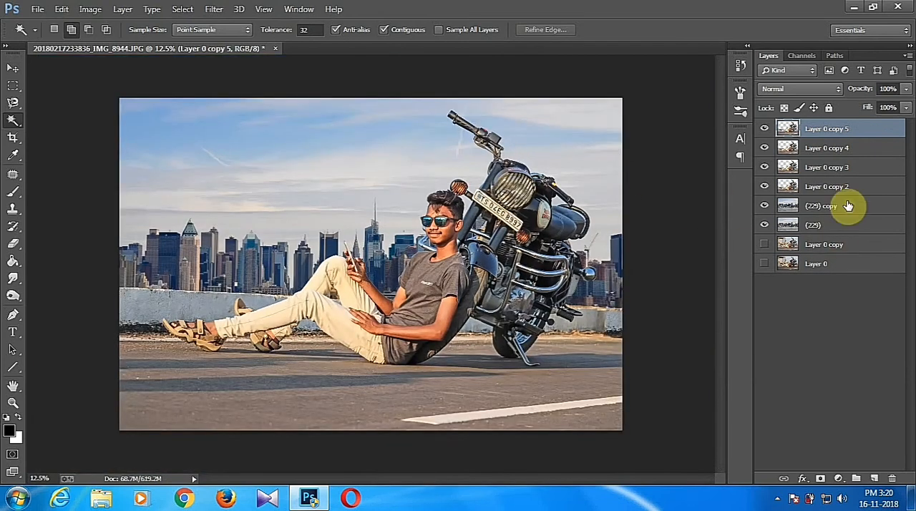
# Apply a slight Gaussian Blur to the (229) copy layer so the skyline looks softly out of focus.
pyautogui.click(837, 205)
pyautogui.click(214, 9)
pyautogui.moveTo(301, 156)
pyautogui.click(424, 258)
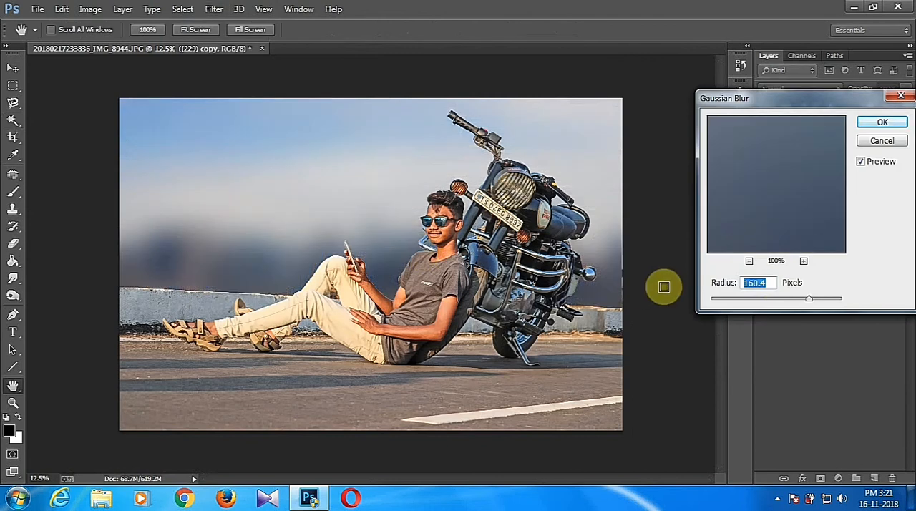
pyautogui.moveTo(786, 302); pyautogui.dragTo(763, 302)
pyautogui.click(885, 125)
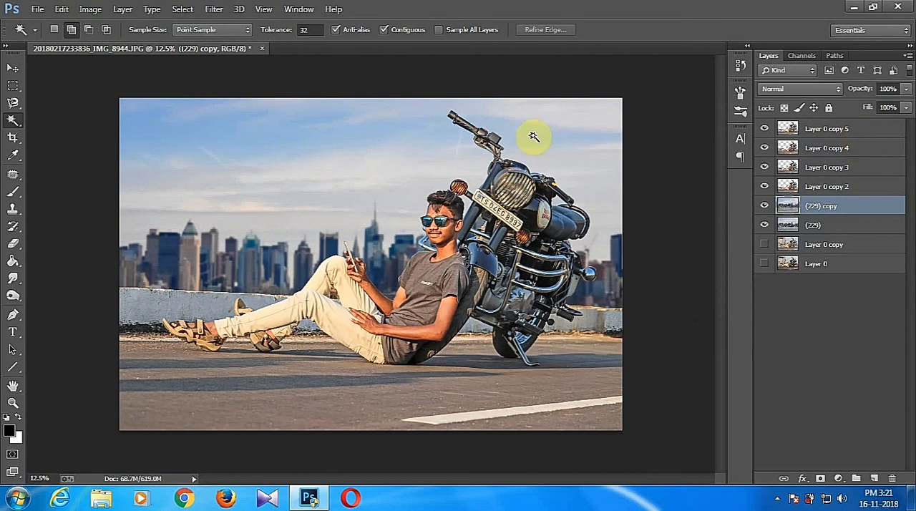
# Render a 50-300mm Zoom lens flare at 82% brightness over the motorcycle headlight on Layer 0 copy 5.
pyautogui.rightClick(888, 212)
pyautogui.click(890, 135)
pyautogui.click(215, 9)
pyautogui.moveTo(283, 206)
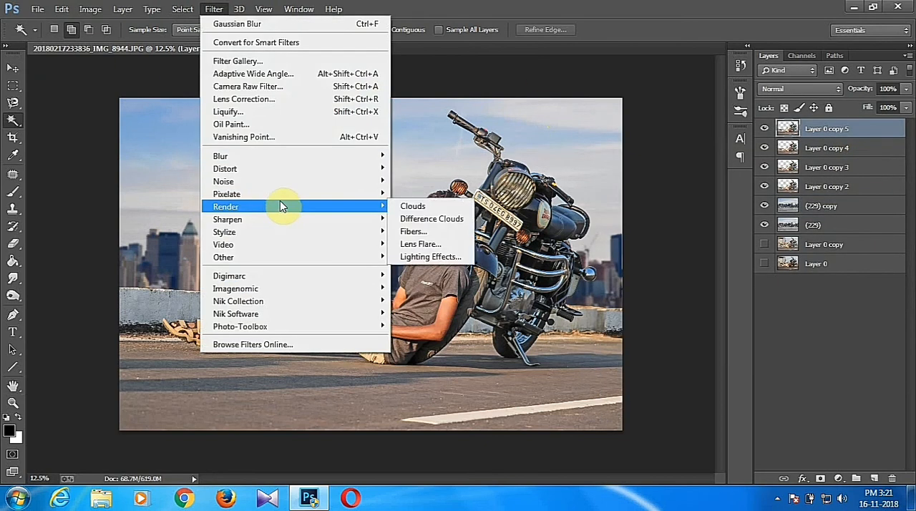
pyautogui.click(415, 240)
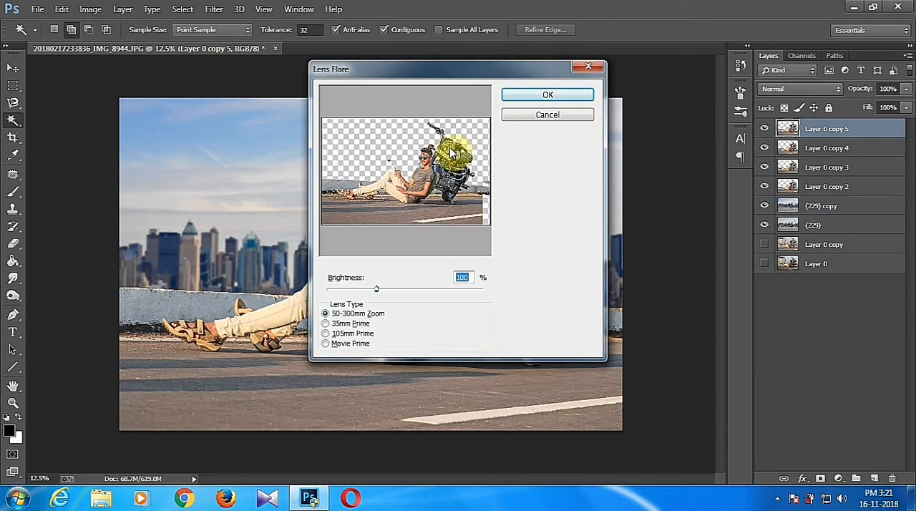
pyautogui.click(451, 151)
pyautogui.moveTo(377, 293); pyautogui.dragTo(368, 292)
pyautogui.click(436, 148)
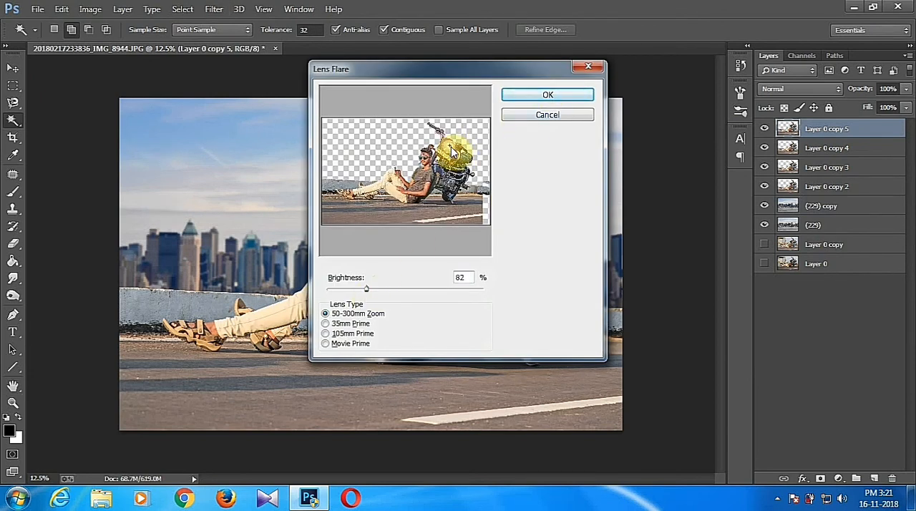
pyautogui.click(545, 94)
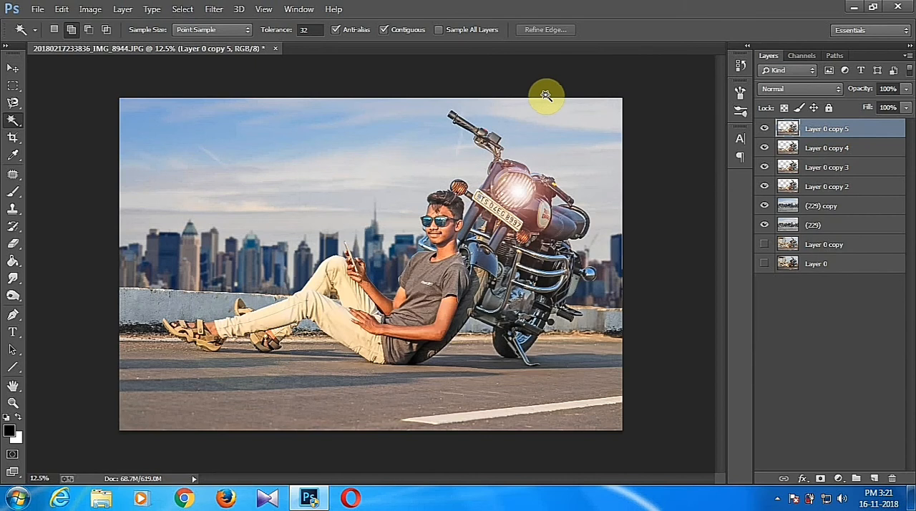
# Merge the cutout layers down into the (229) copy layer and duplicate the merged result.
pyautogui.hotkey('ctrl', 'e')
pyautogui.hotkey('ctrl', 'e')
pyautogui.hotkey('ctrl', 'e')
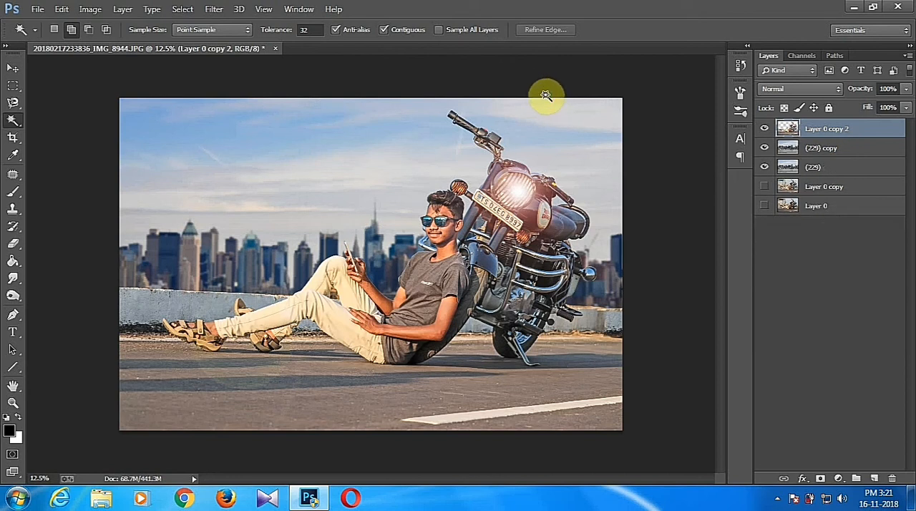
pyautogui.hotkey('ctrl', 'e')
pyautogui.hotkey('ctrl', 'j')
# Apply a Camera Raw graduated filter rising from the bottom of the photo to mid-height, with Blacks -42 and a less negative Clarity.
pyautogui.click(213, 9)
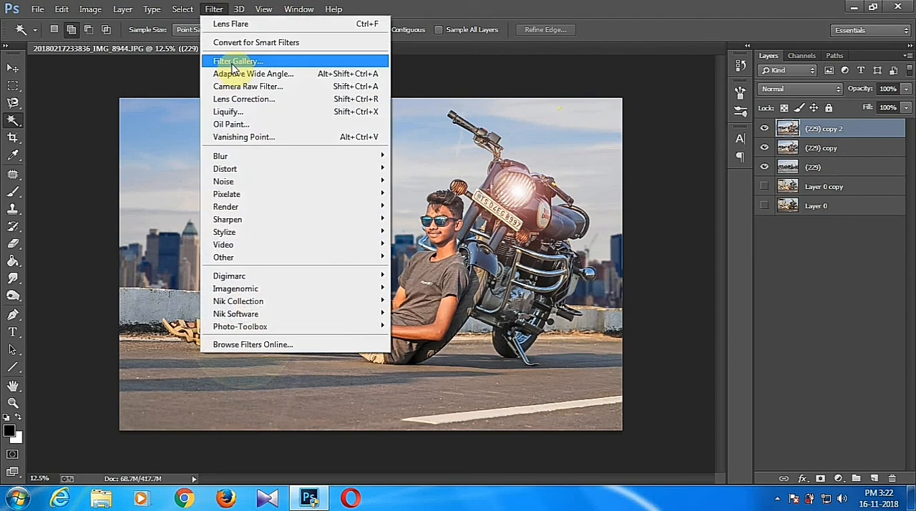
pyautogui.click(280, 94)
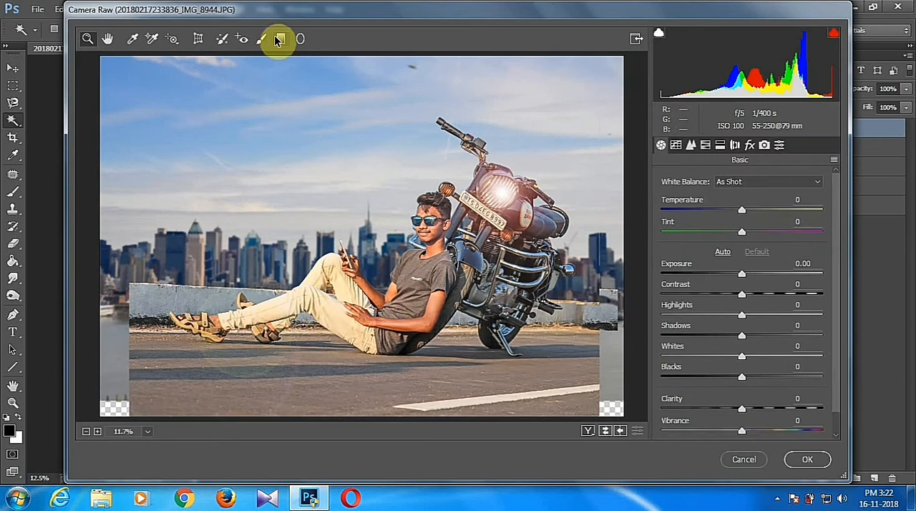
pyautogui.click(281, 39)
pyautogui.moveTo(326, 416); pyautogui.dragTo(328, 267)
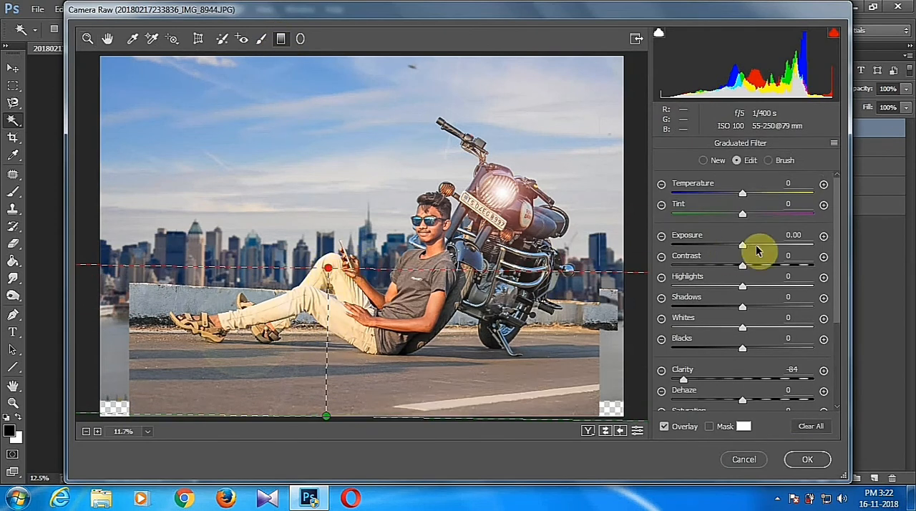
pyautogui.moveTo(742, 349); pyautogui.dragTo(712, 349)
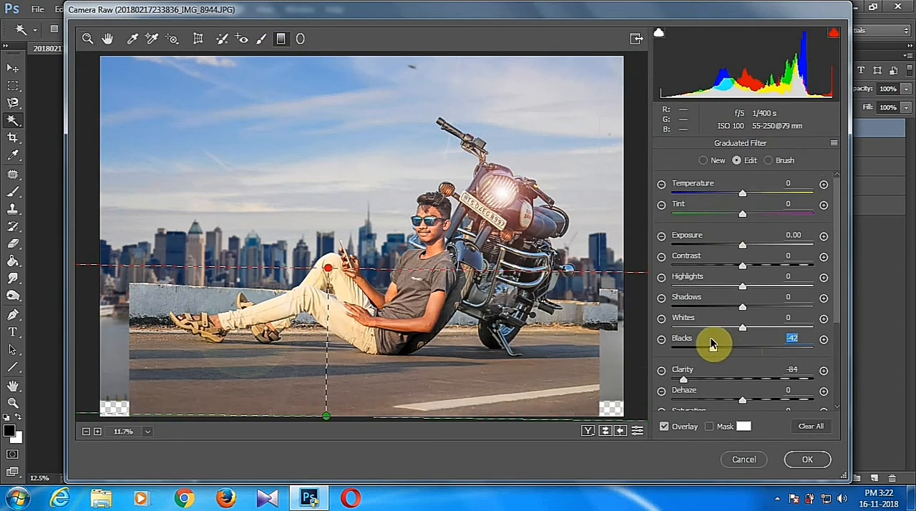
pyautogui.moveTo(684, 379); pyautogui.dragTo(721, 380)
pyautogui.click(800, 454)
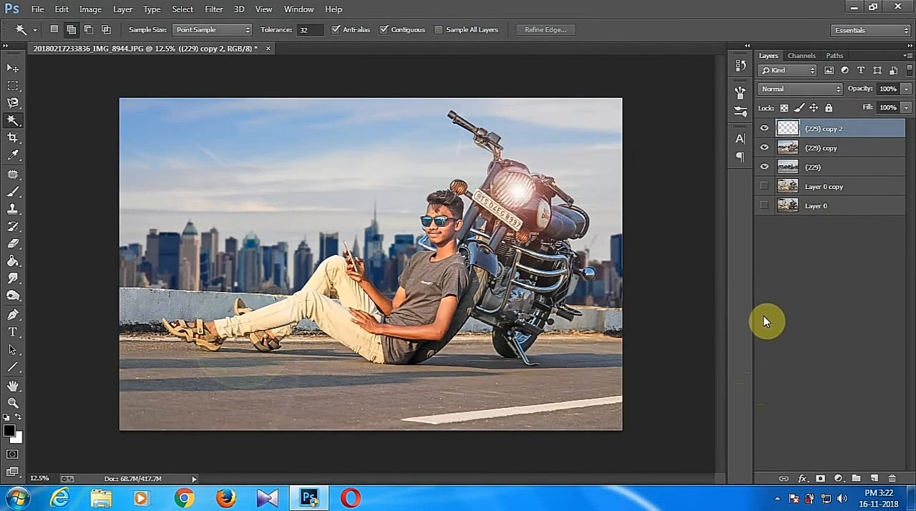
# Flatten the image and convert the locked Background into a regular layer.
pyautogui.rightClick(818, 133)
pyautogui.click(562, 407)
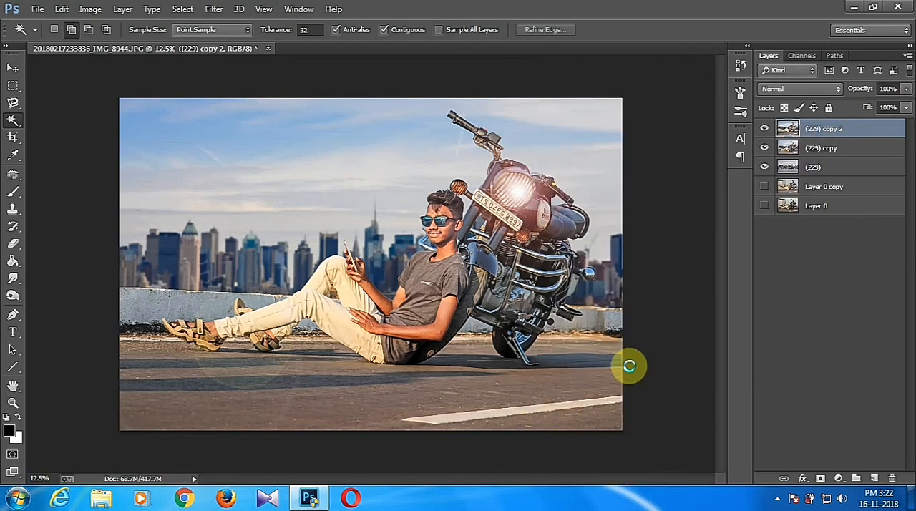
pyautogui.click(425, 254)
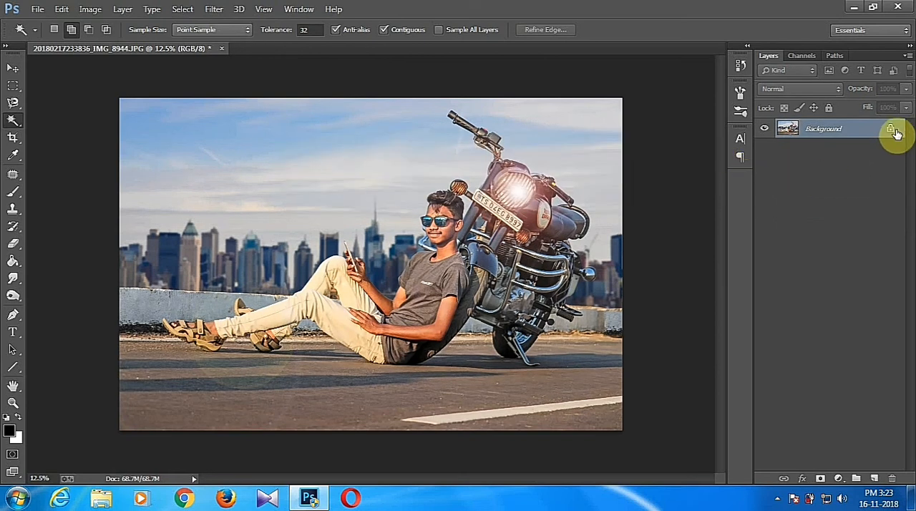
pyautogui.click(892, 131)
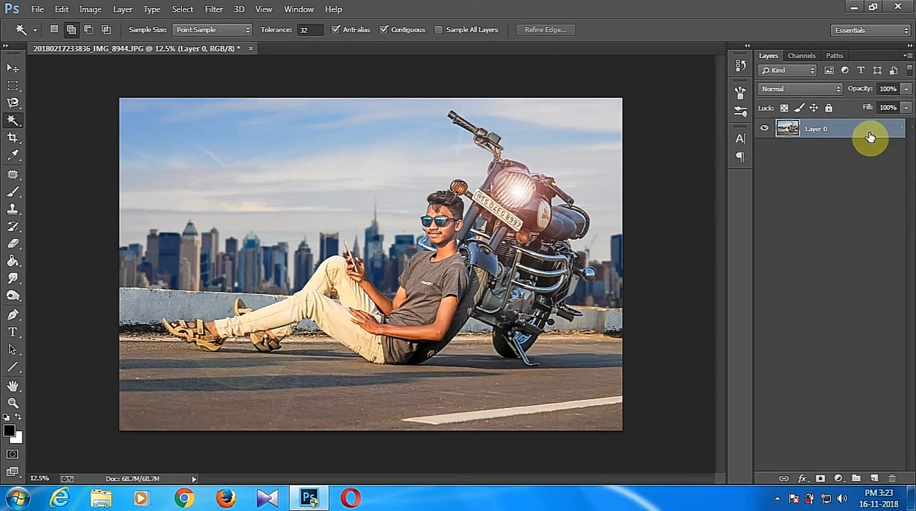
# Add a new layer beneath the photo layer and fill it with white using the Paint Bucket.
pyautogui.click(874, 478)
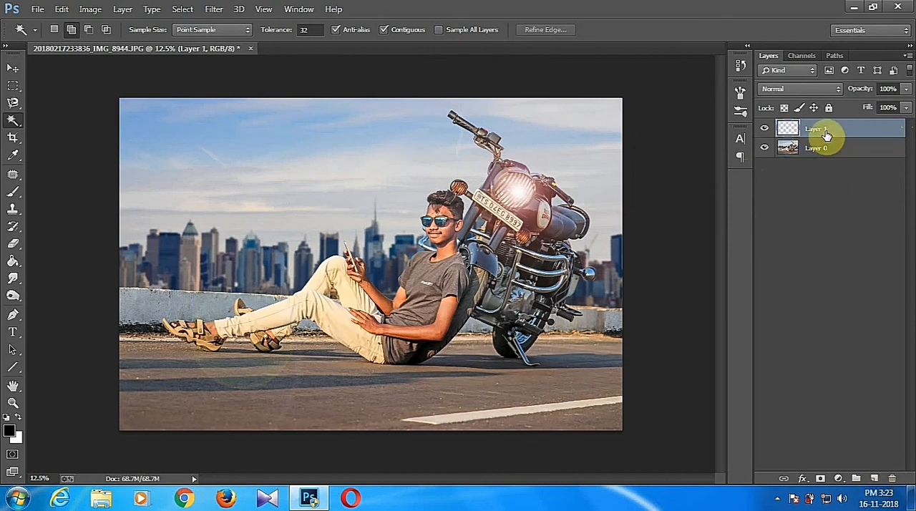
pyautogui.moveTo(829, 137); pyautogui.dragTo(823, 152)
pyautogui.click(13, 262)
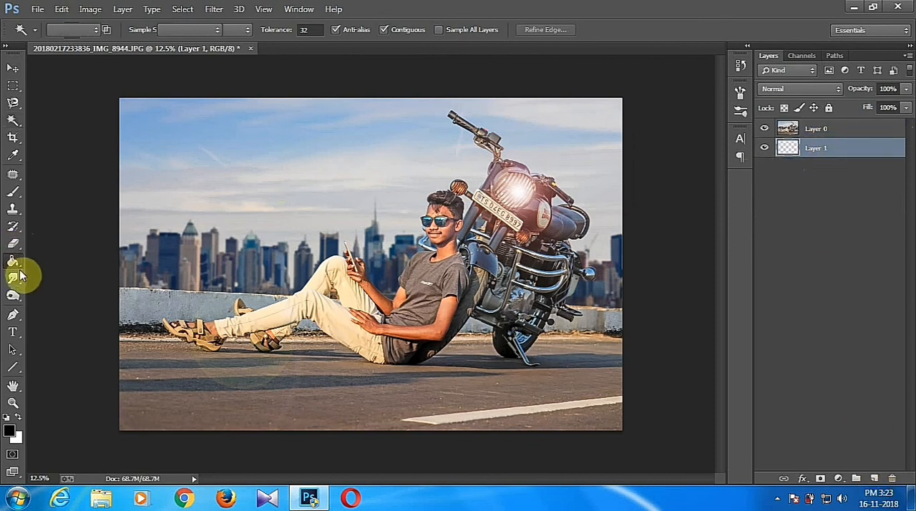
pyautogui.click(18, 416)
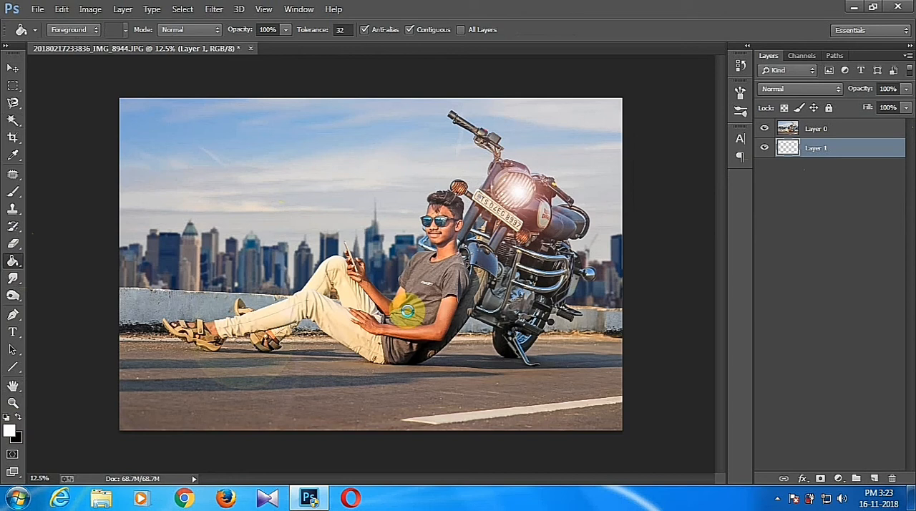
pyautogui.click(409, 317)
# Scale the photo on Layer 0 down slightly around its center to leave a white border on all sides.
pyautogui.click(840, 128)
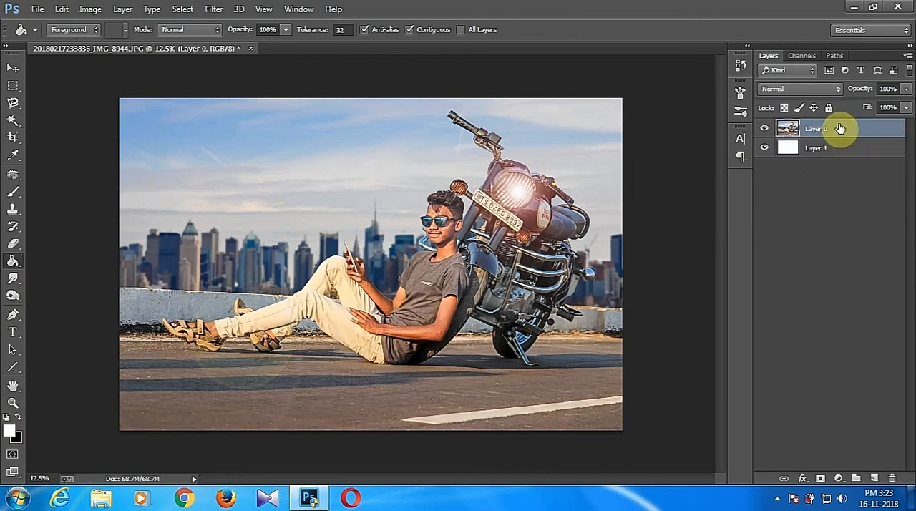
pyautogui.hotkey('ctrl', 't')
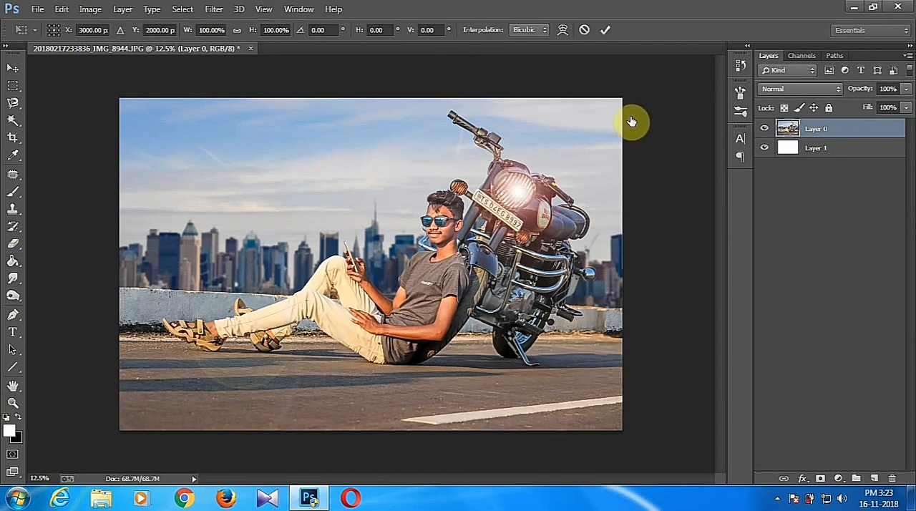
pyautogui.moveTo(614, 100); pyautogui.dragTo(607, 108)
pyautogui.click(605, 30)
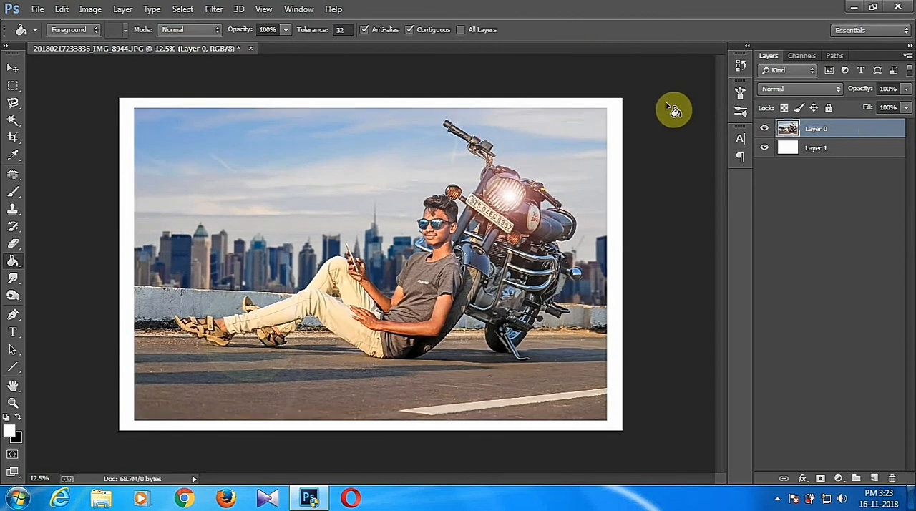
# Make a rectangular selection on Layer 1 running through the middle of the white border around the photo.
pyautogui.click(820, 149)
pyautogui.click(13, 84)
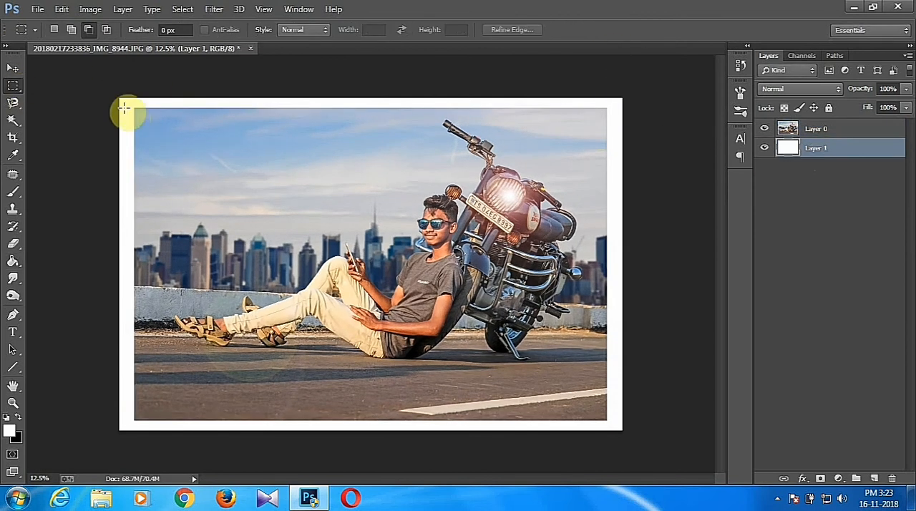
pyautogui.moveTo(125, 104)
pyautogui.mouseDown()
pyautogui.moveTo(198, 179)
pyautogui.moveTo(594, 422)
pyautogui.moveTo(619, 427)
pyautogui.mouseUp()
# Stroke the rectangular selection with a 5 px white line centered on its edge.
pyautogui.rightClick(613, 317)
pyautogui.click(641, 223)
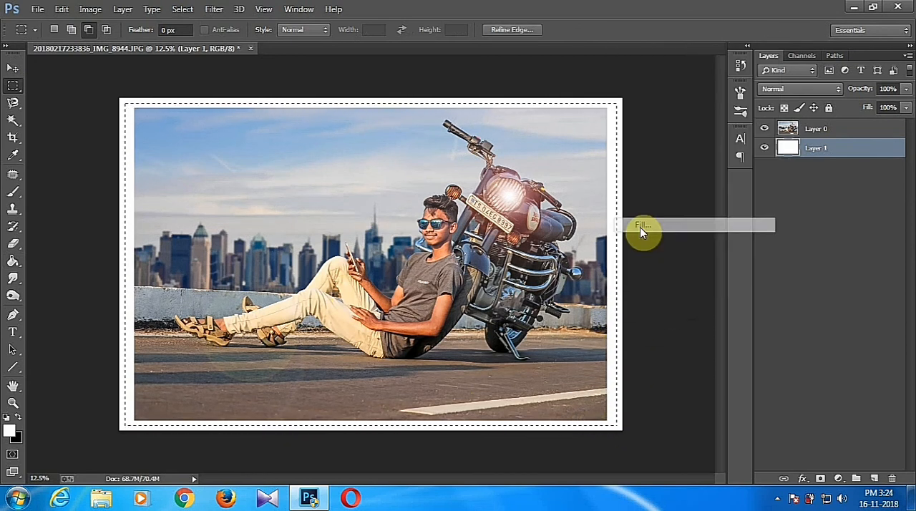
pyautogui.rightClick(613, 189)
pyautogui.click(534, 156)
pyautogui.click(535, 155)
pyautogui.rightClick(616, 164)
pyautogui.click(630, 366)
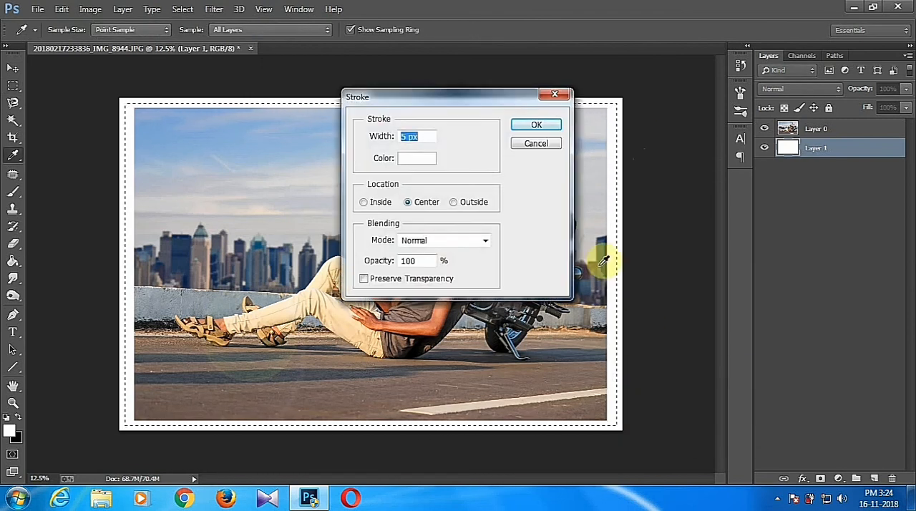
pyautogui.click(535, 126)
pyautogui.press('m')
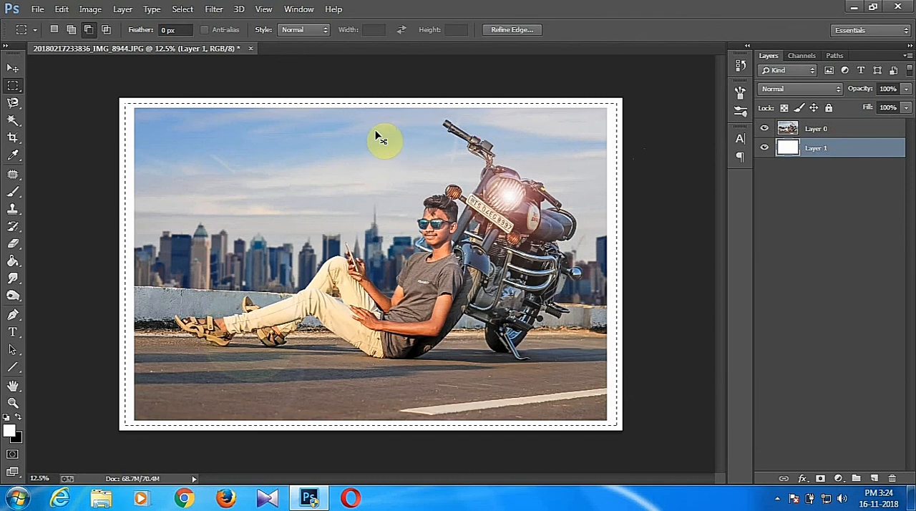
# Stroke the rectangular selection in the white border with a 5 px near-black line (#080707) centered on its edge and deselect it.
pyautogui.hotkey('ctrl', 'a')
pyautogui.rightClick(347, 102)
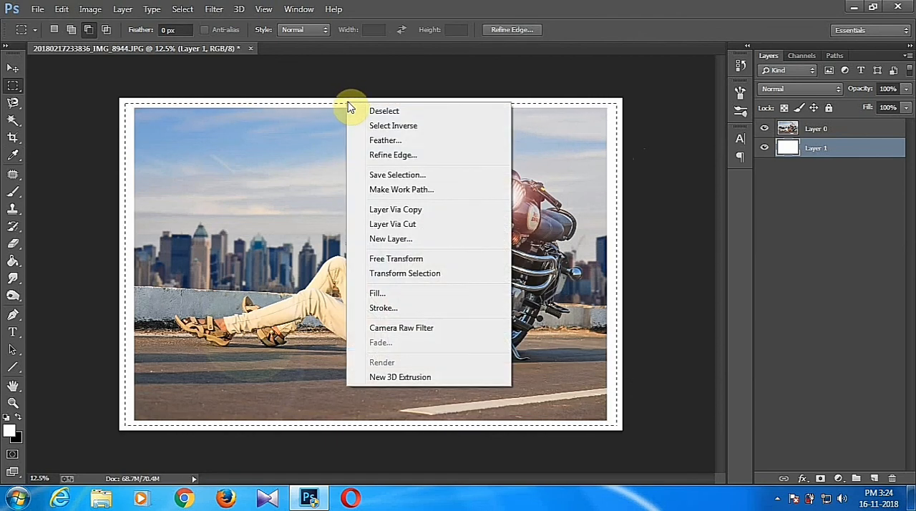
pyautogui.click(384, 308)
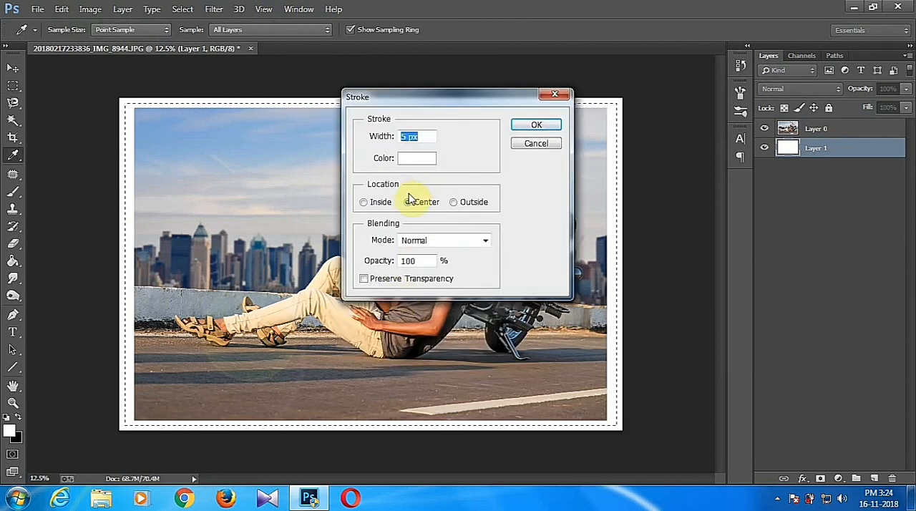
pyautogui.click(408, 163)
pyautogui.click(297, 284)
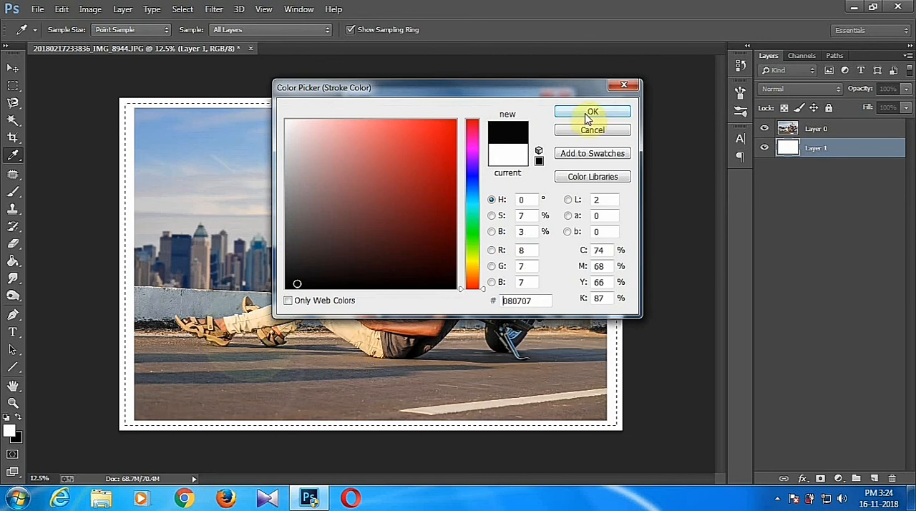
pyautogui.click(591, 113)
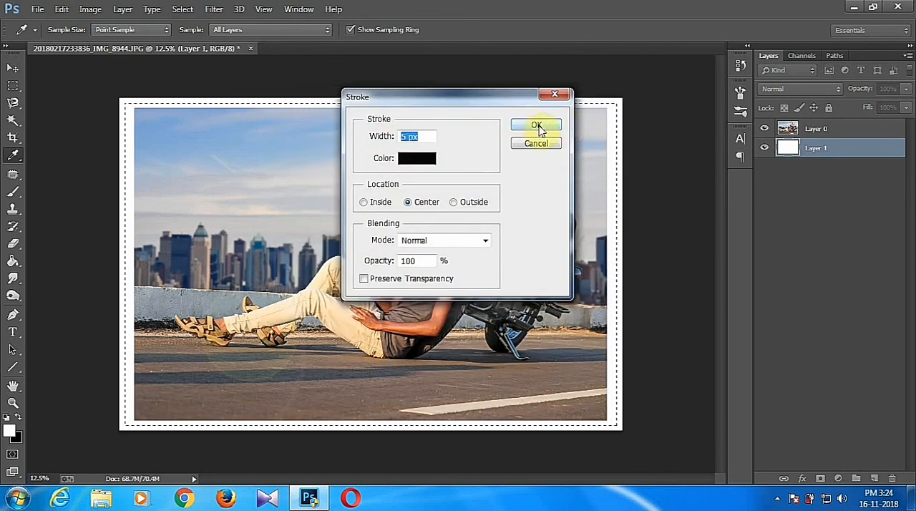
pyautogui.click(536, 127)
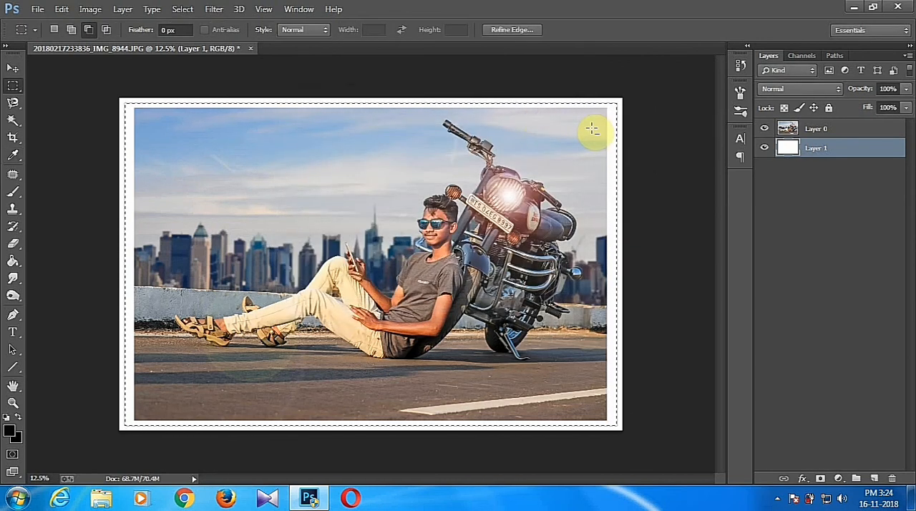
pyautogui.hotkey('ctrl', 'd')
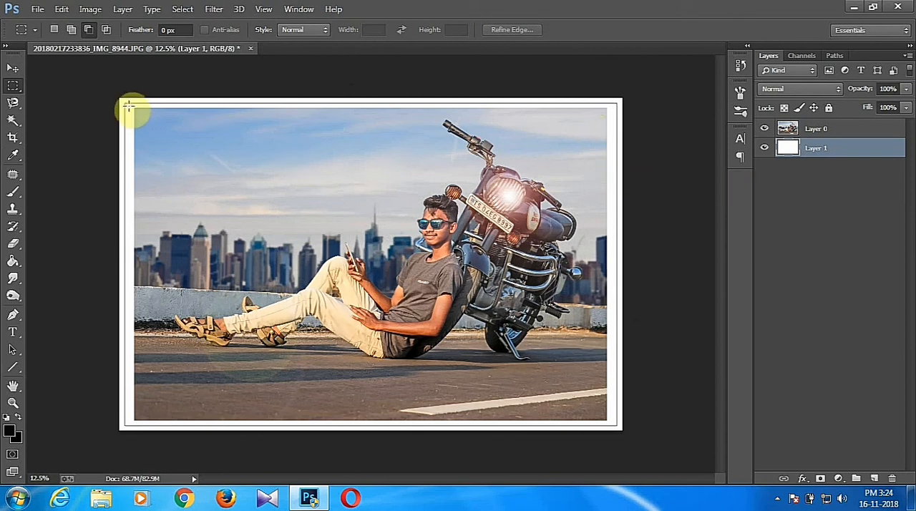
# Add a 2 px black centered stroke around a rectangular selection between the outer frame line and the photo, and deselect it.
pyautogui.moveTo(154, 123); pyautogui.dragTo(611, 421)
pyautogui.rightClick(550, 131)
pyautogui.click(585, 334)
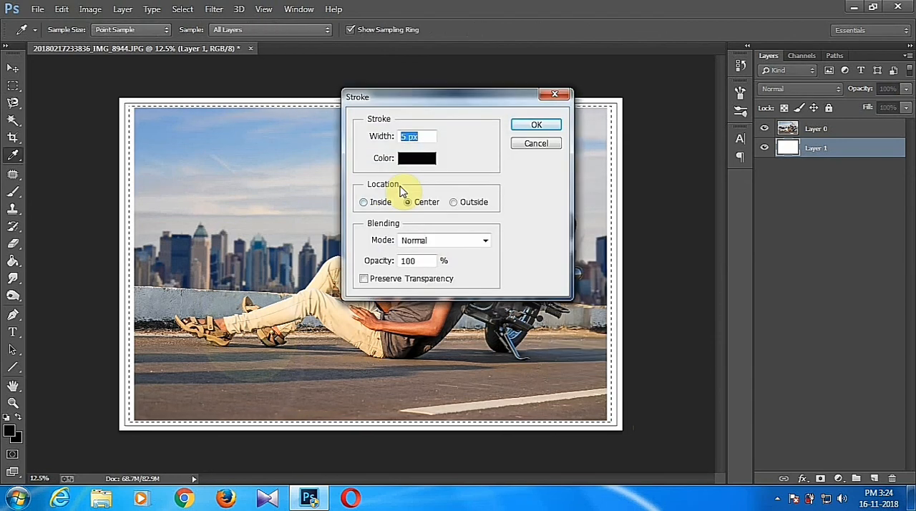
pyautogui.write('2')
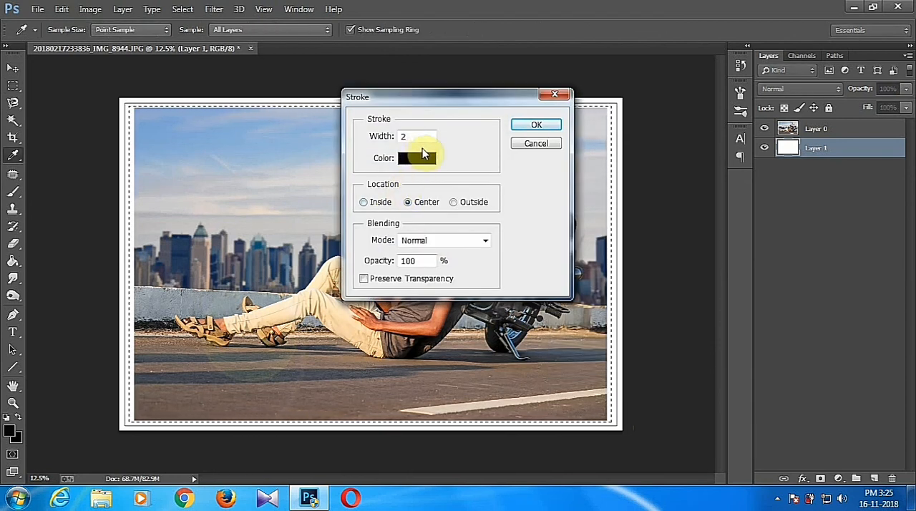
pyautogui.click(536, 130)
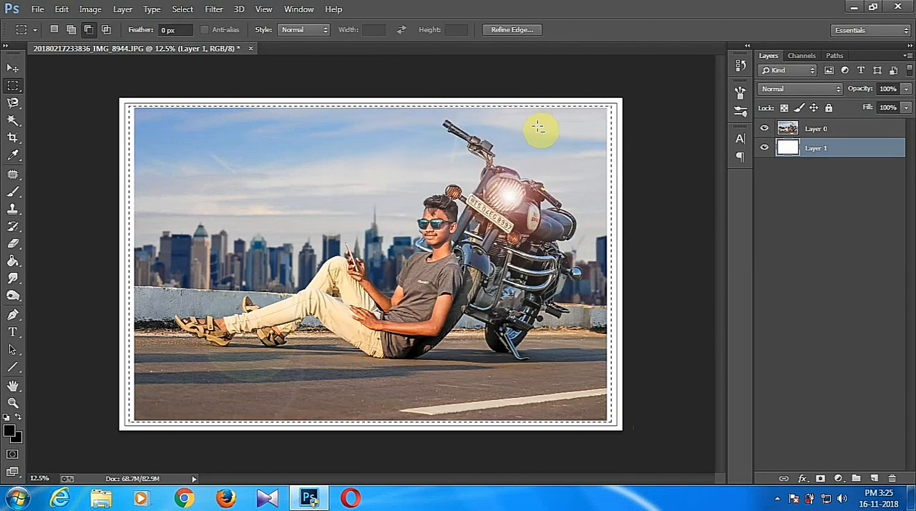
pyautogui.hotkey('ctrl', 'd')
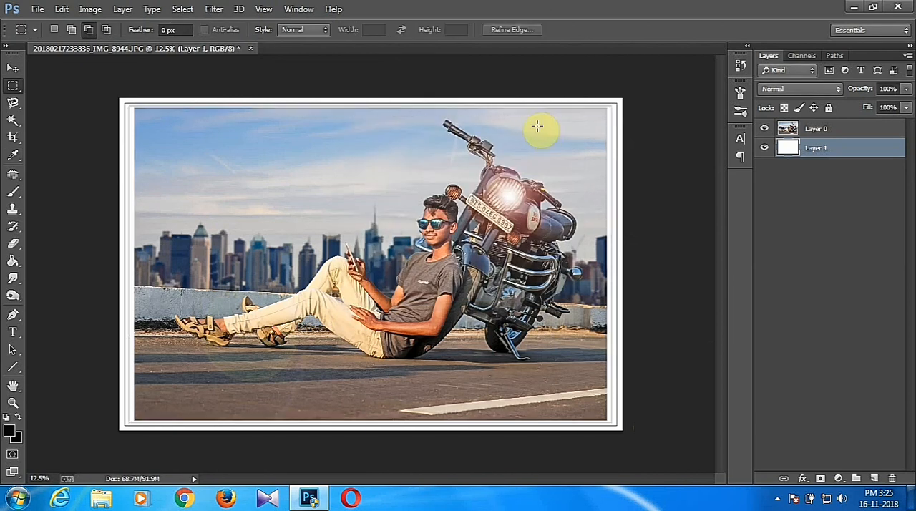
pyautogui.scroll(2, 539, 128)
pyautogui.scroll(-2, 542, 129)
pyautogui.click(36, 9)
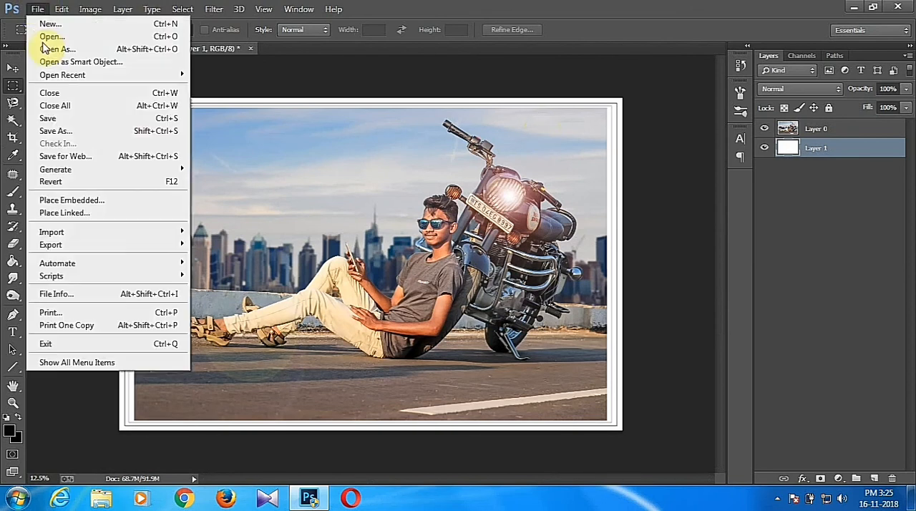
pyautogui.click(70, 120)
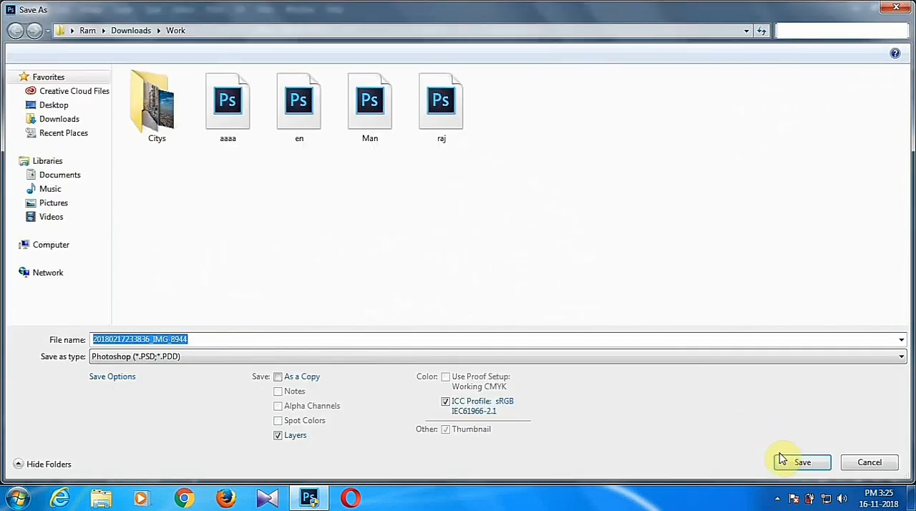
pyautogui.click(782, 462)
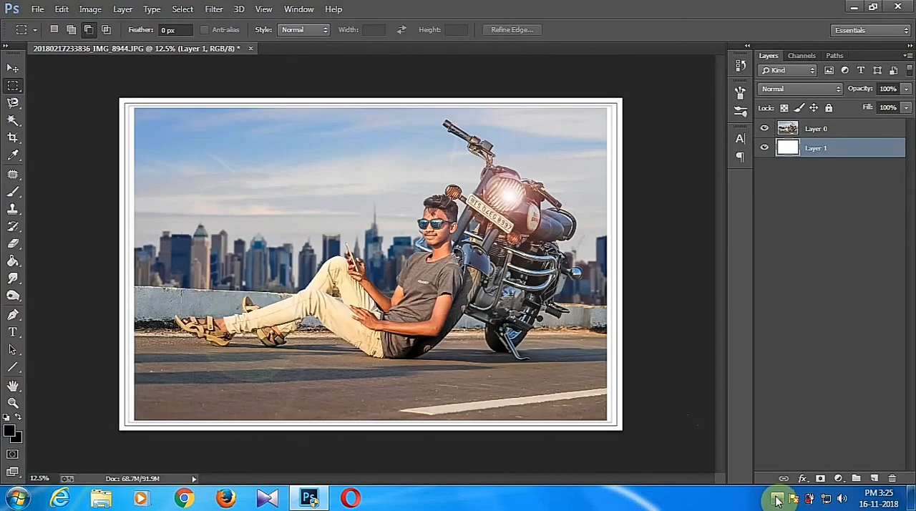
pyautogui.click(606, 153)
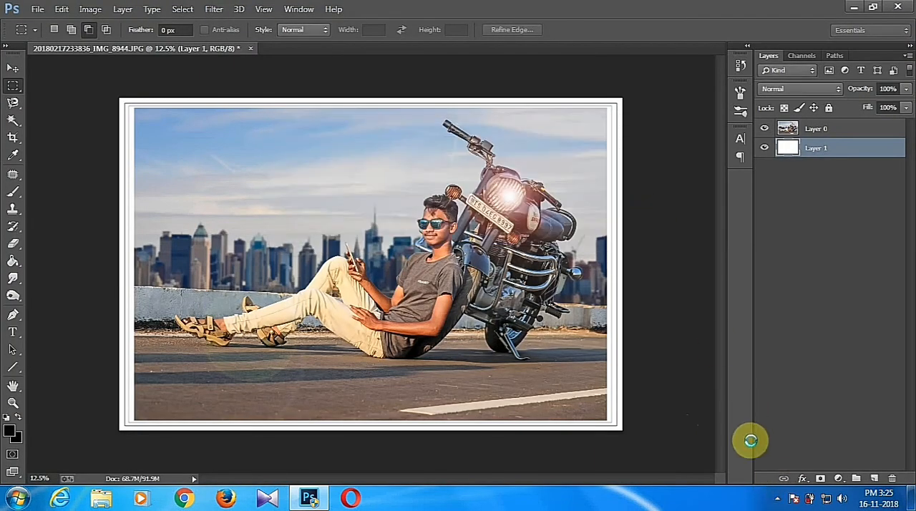
pyautogui.click(778, 494)
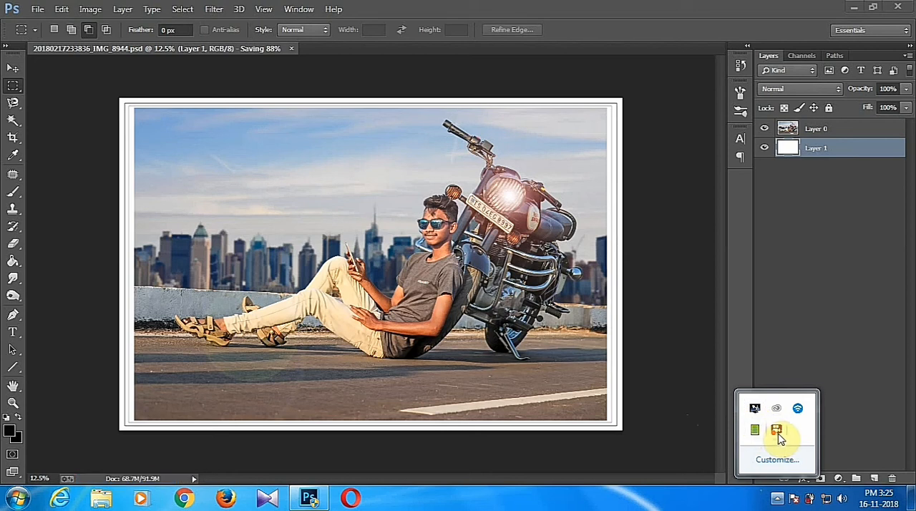
pyautogui.click(737, 288)
pyautogui.rightClick(724, 425)
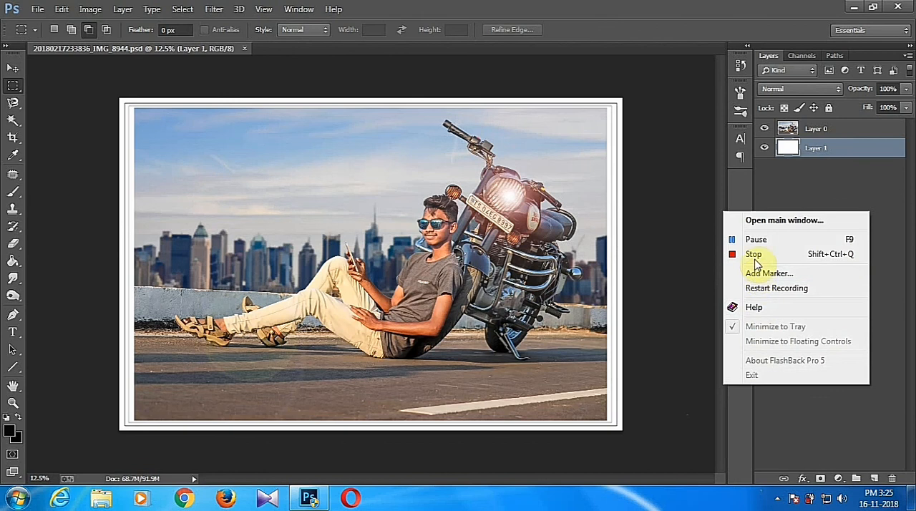